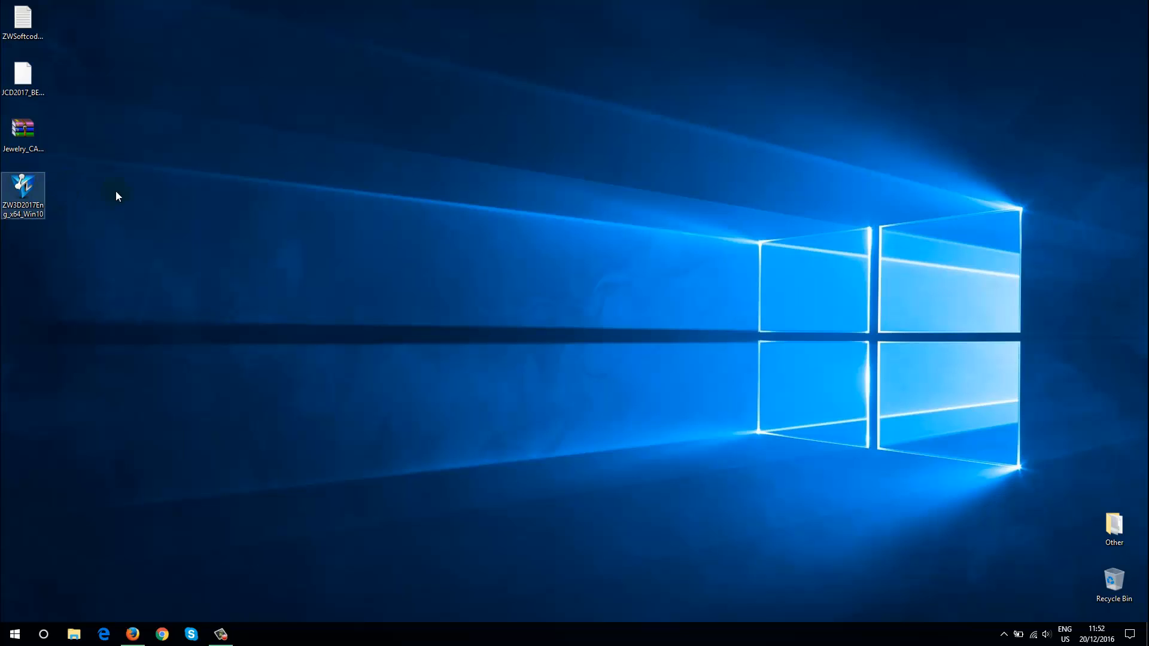
Examine the installation files on the desktop: the ZW3D installer, the Jewelry CAD Dream archive, the licence file and the softcode text file
drag(138, 29, 85, 205)
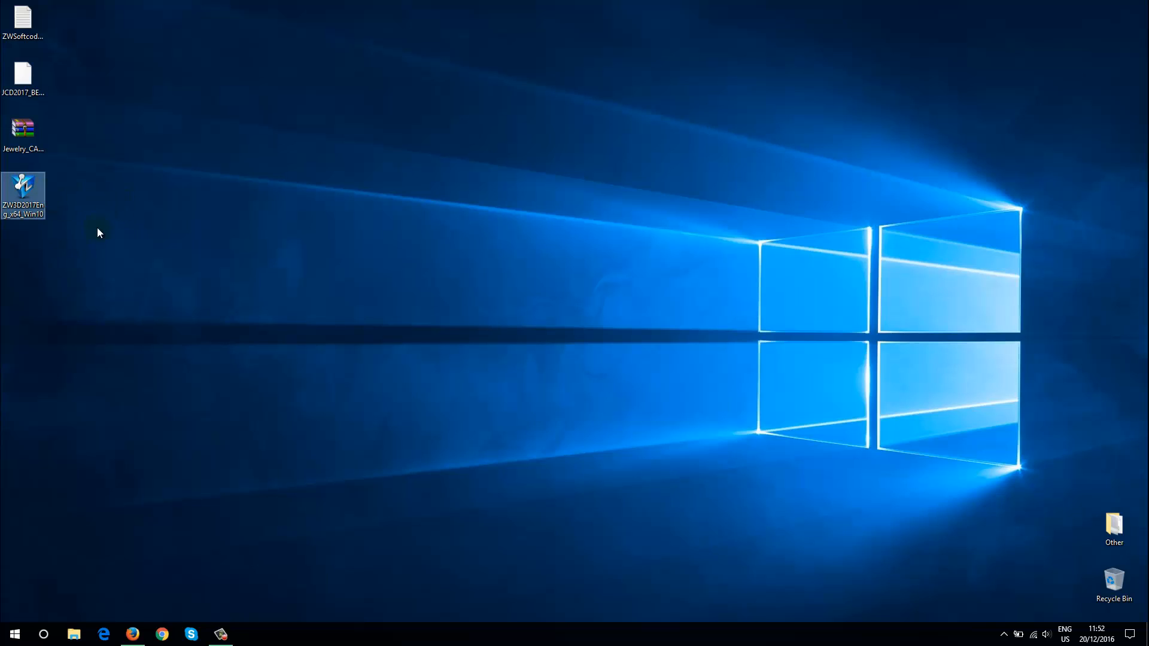
click(24, 129)
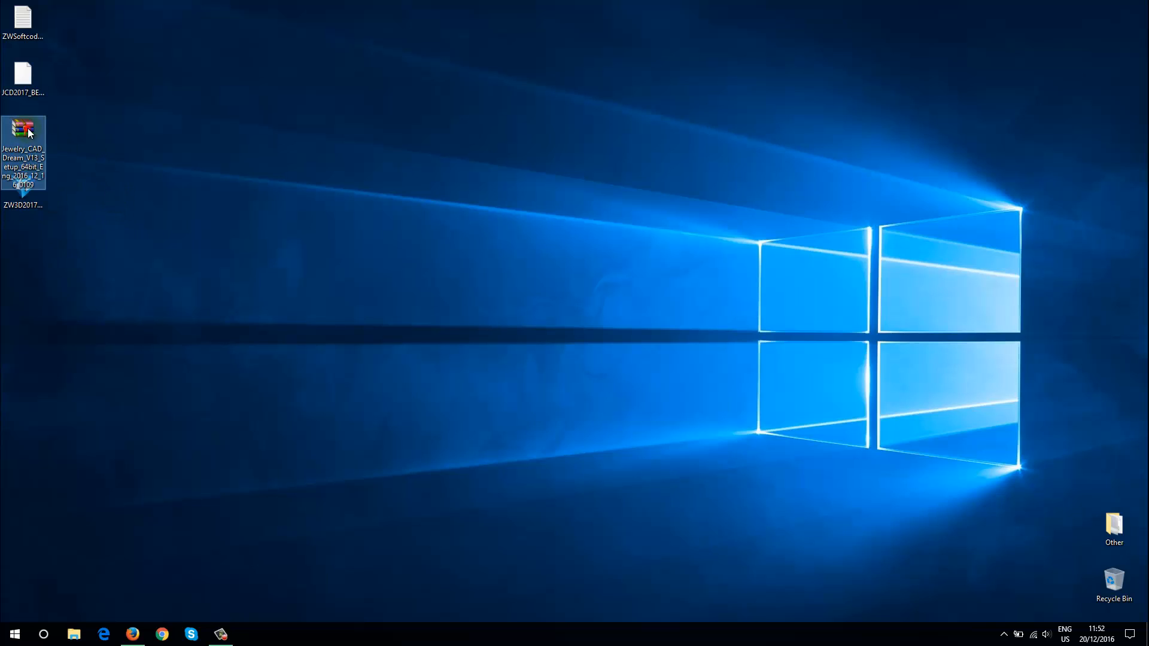
click(167, 176)
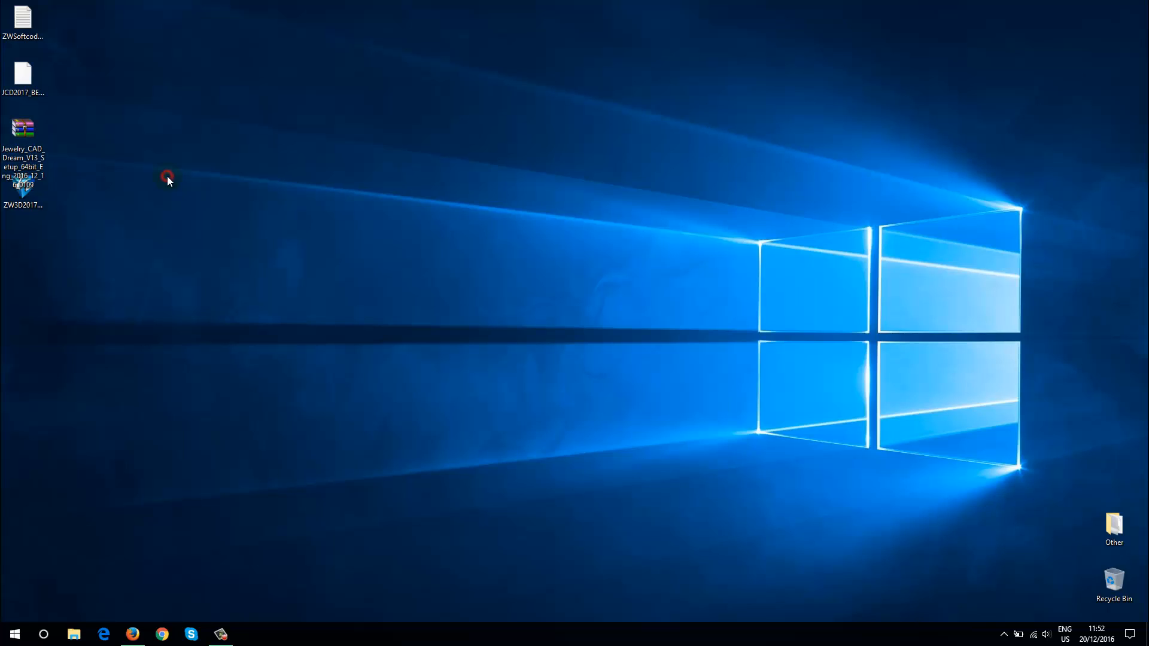
click(22, 70)
click(26, 24)
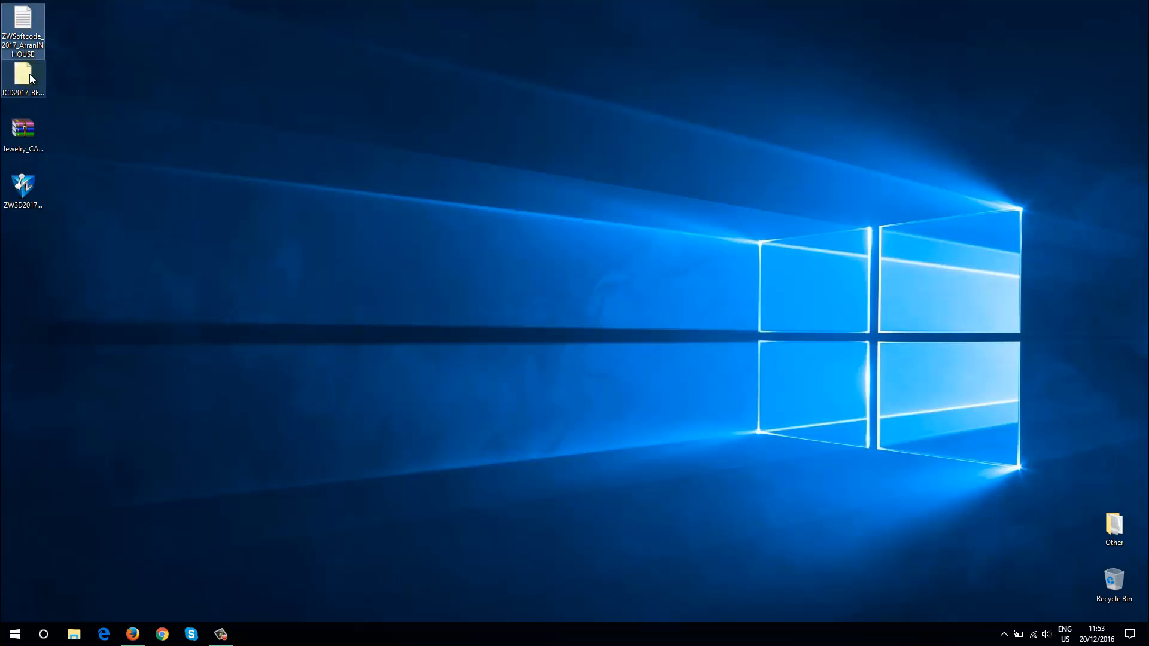
click(28, 75)
click(25, 17)
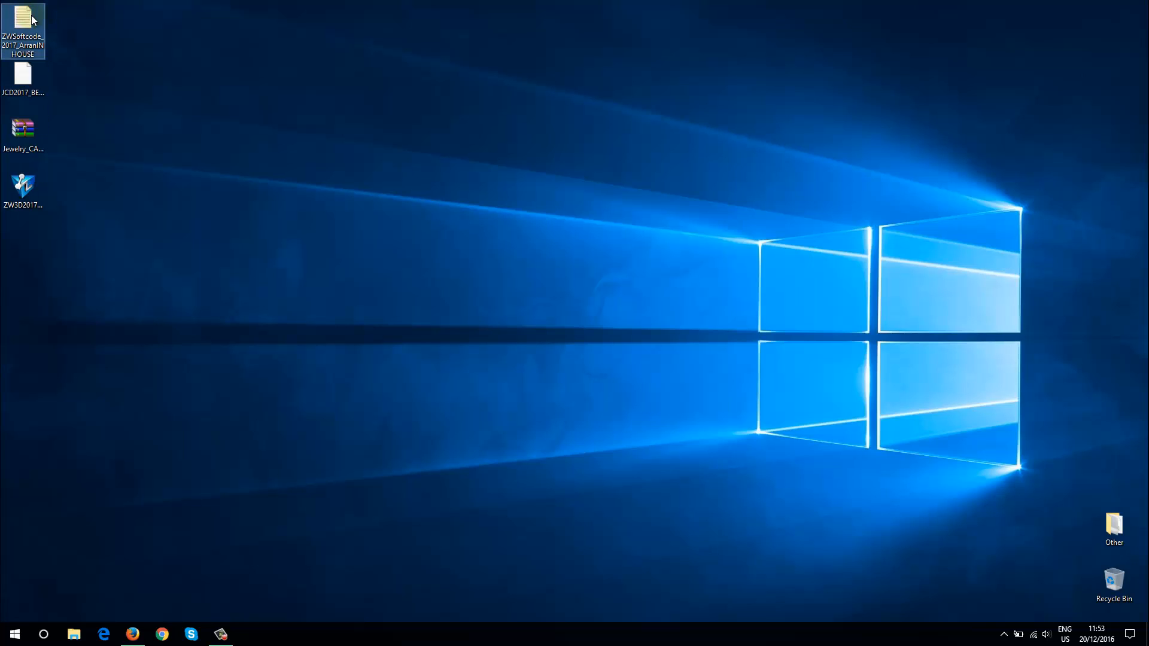
click(111, 28)
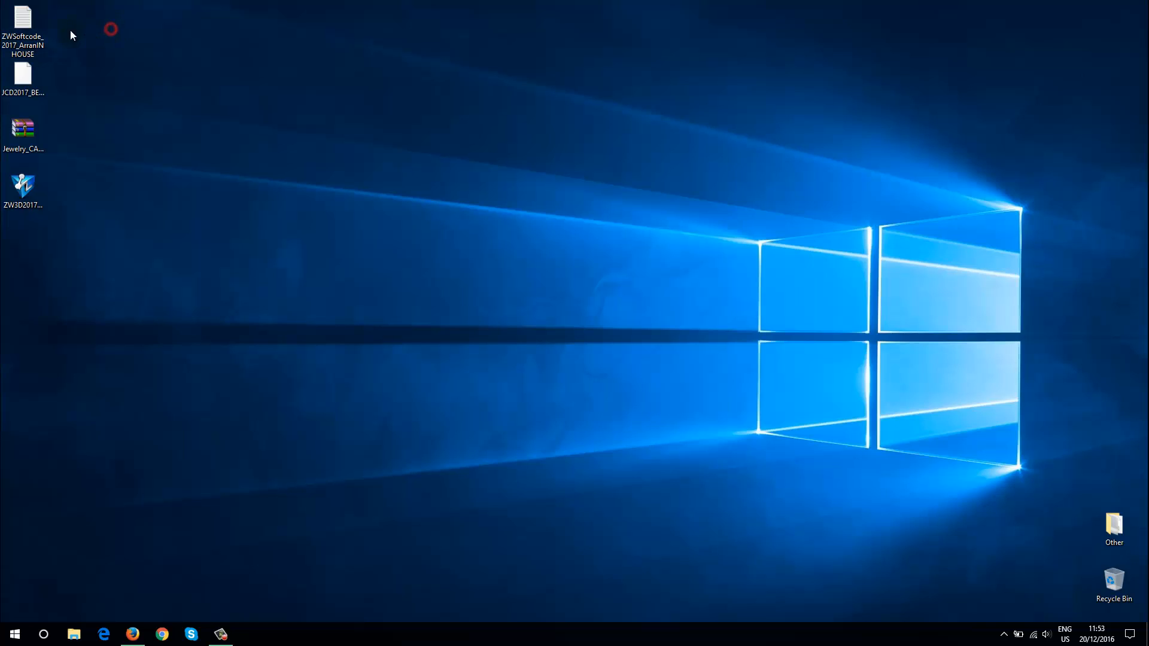
click(26, 74)
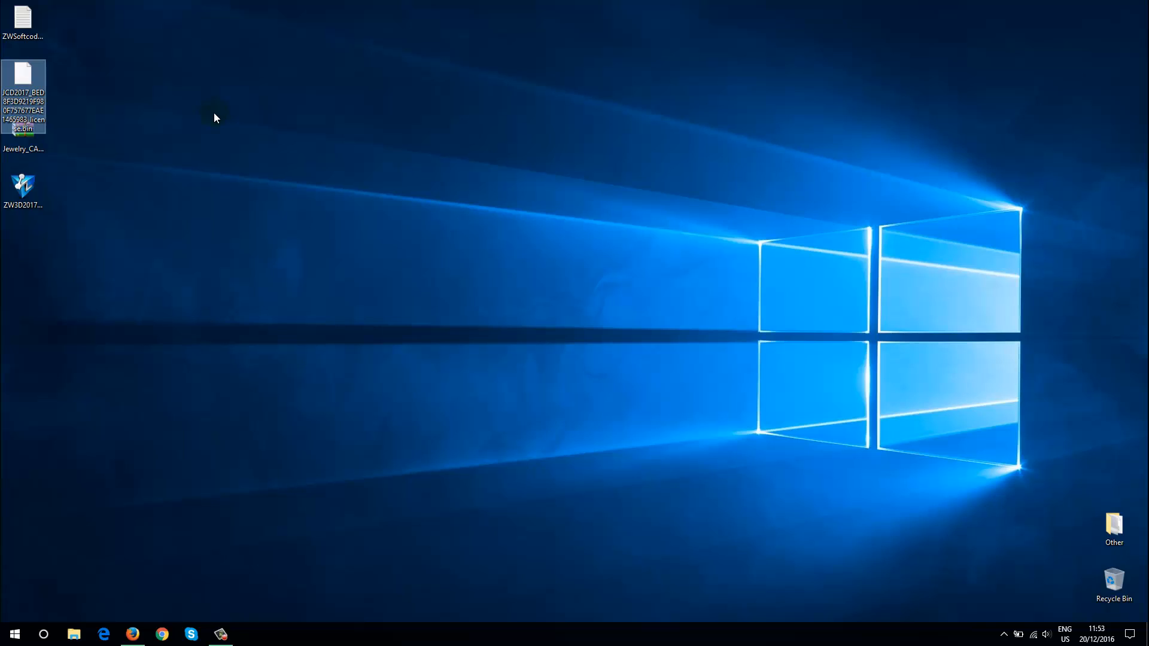
click(213, 113)
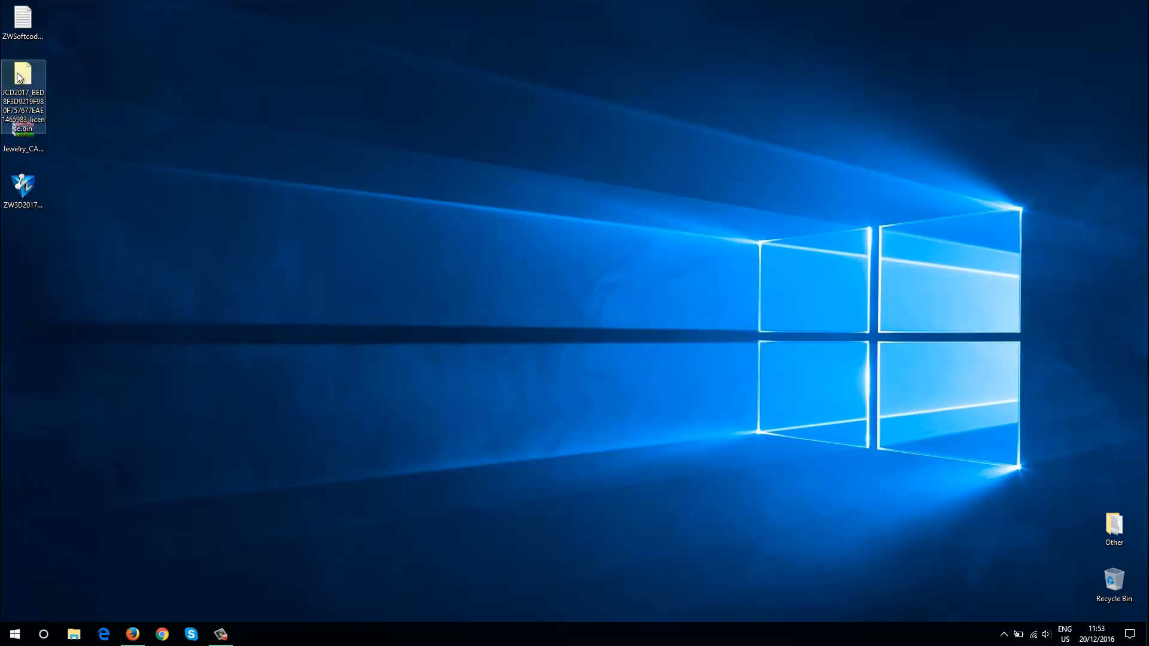
Create a new folder named JCD_V.13_Install at the root of the C: drive
click(73, 634)
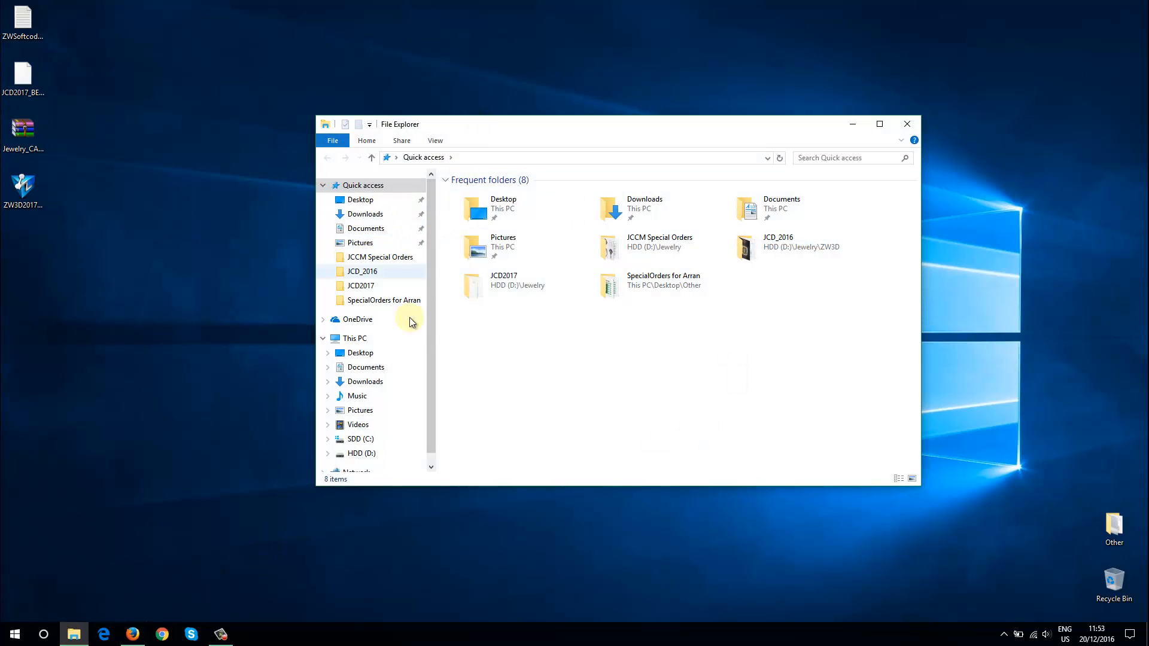
click(365, 440)
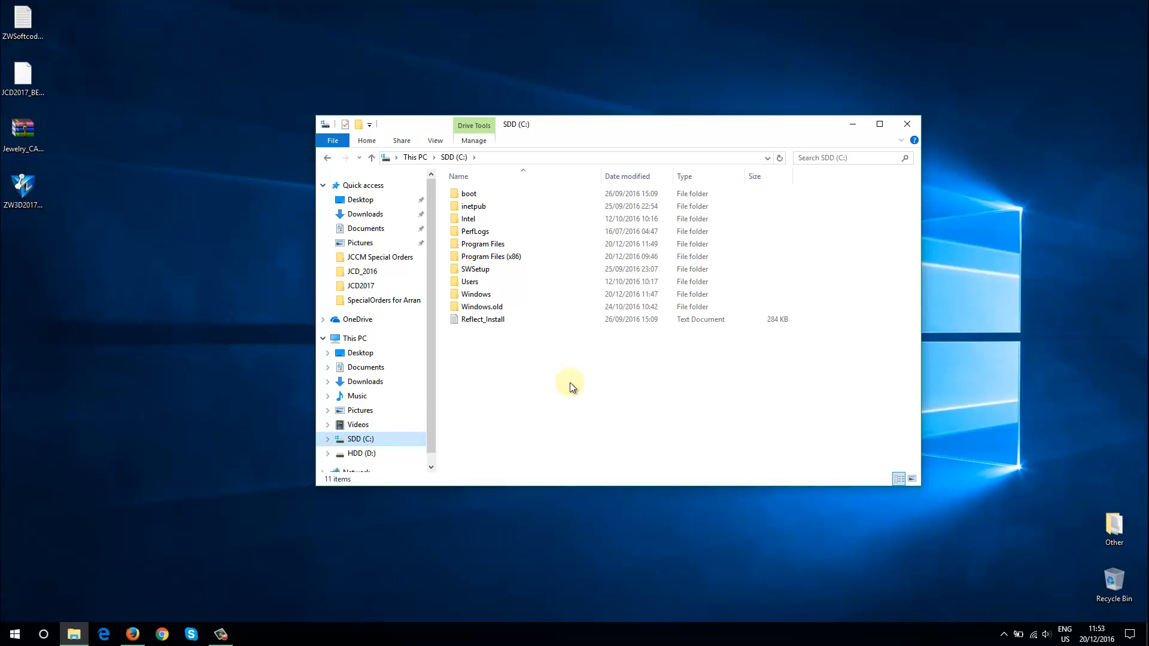
click(359, 127)
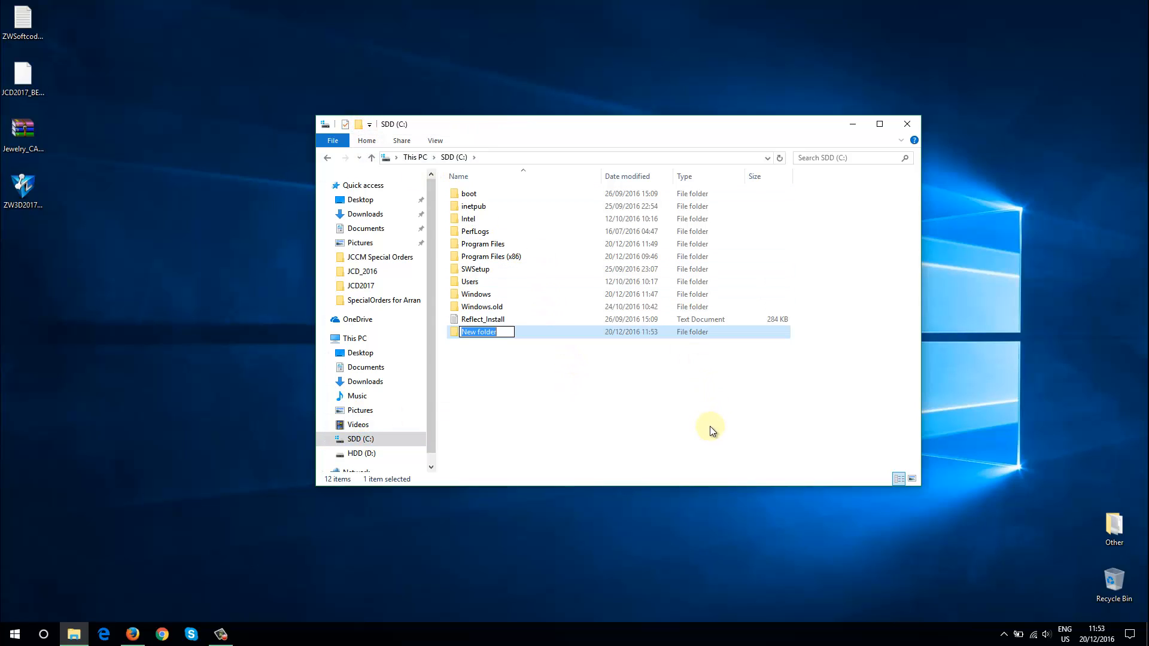
text(JCD_V.13_U)
key(BackSpace)
text(Install)
key(Return)
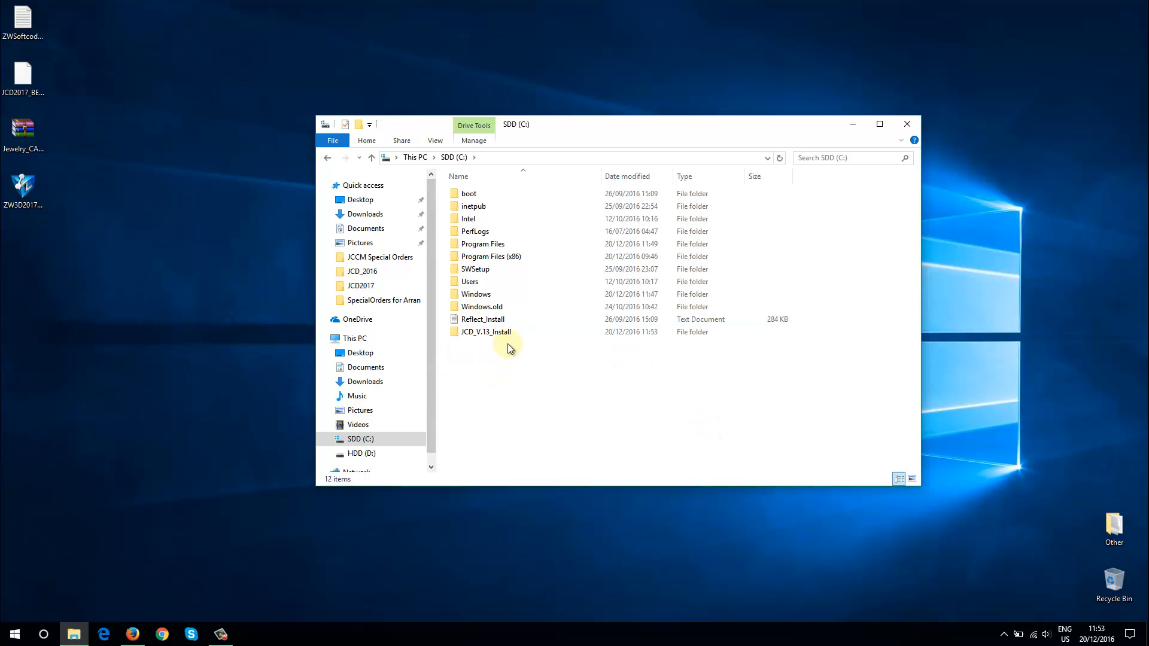
Move the four installation files from the desktop into the JCD_V.13_Install folder
double_click(508, 336)
drag(153, 250, 23, 18)
right_click(24, 7)
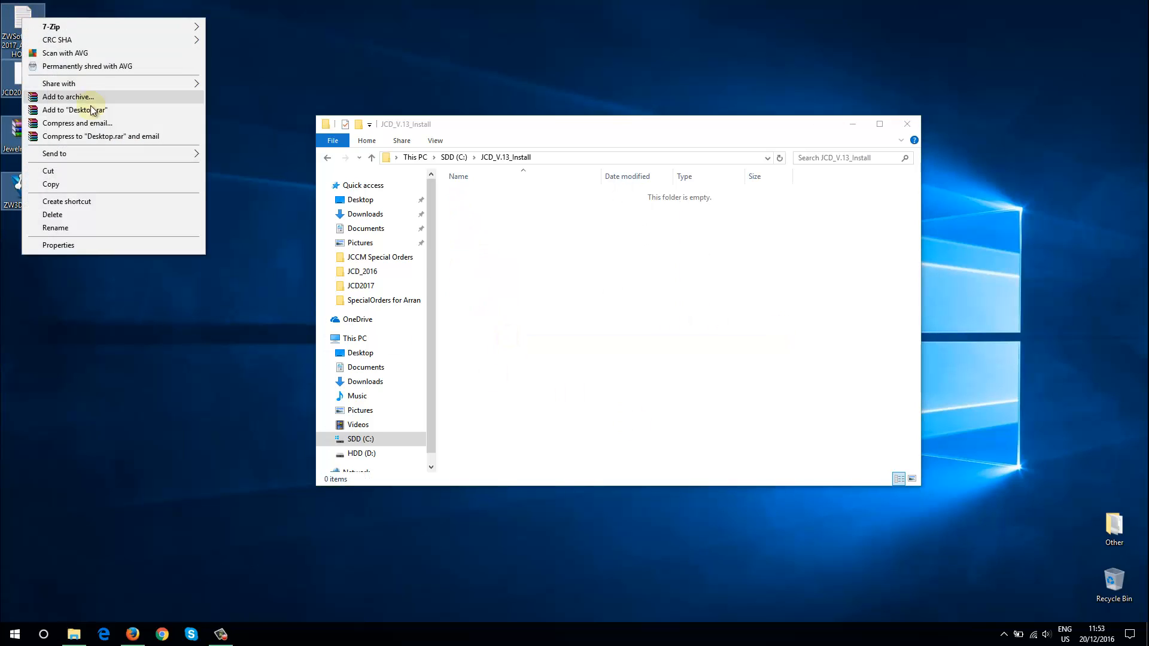
click(87, 171)
right_click(565, 259)
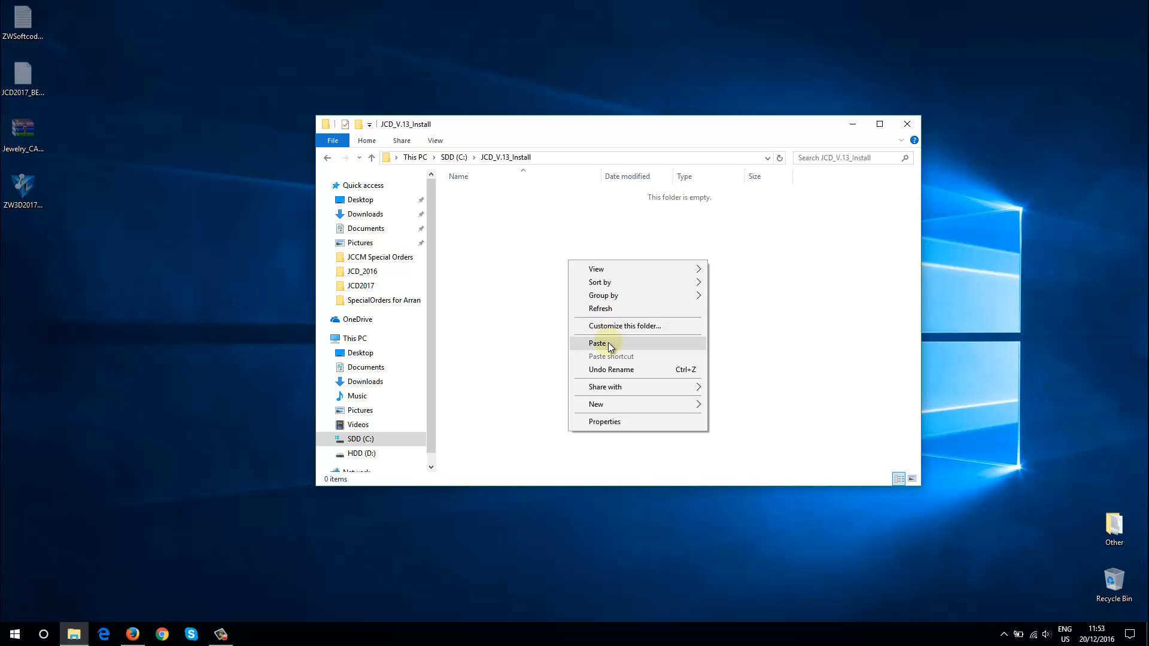
click(608, 343)
click(614, 344)
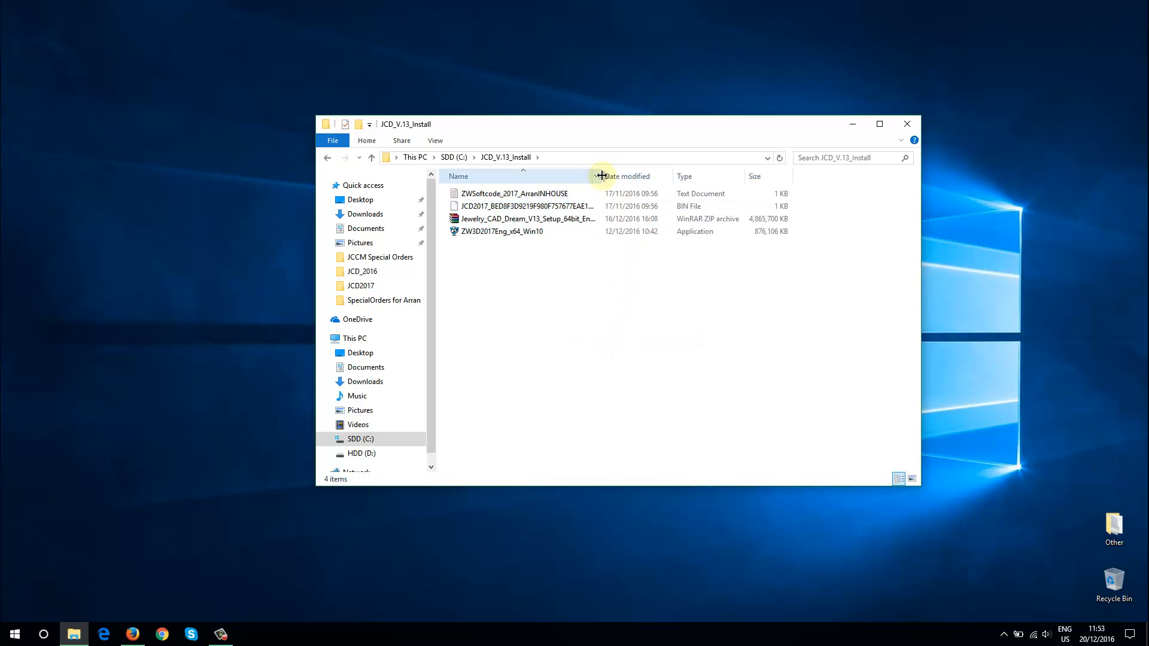
Widen the file name column and extract the Jewelry_CAD_Dream_V13_Setup_64bit_Eng_2016_12_16_0109 archive into the current folder
drag(601, 175, 672, 185)
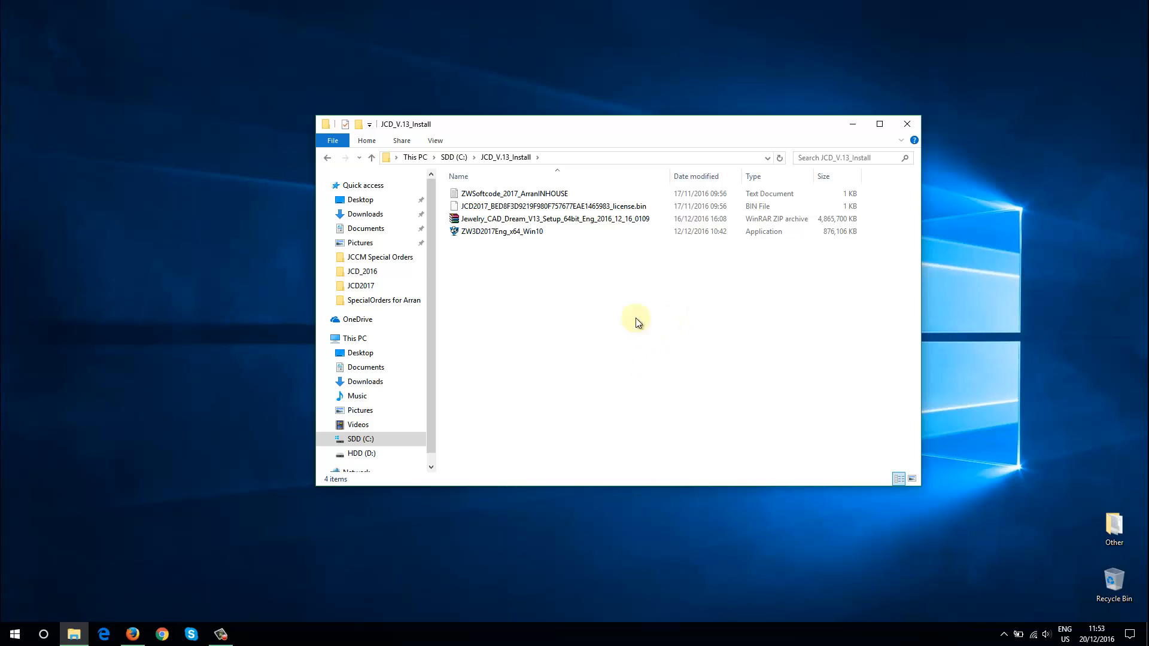
right_click(528, 225)
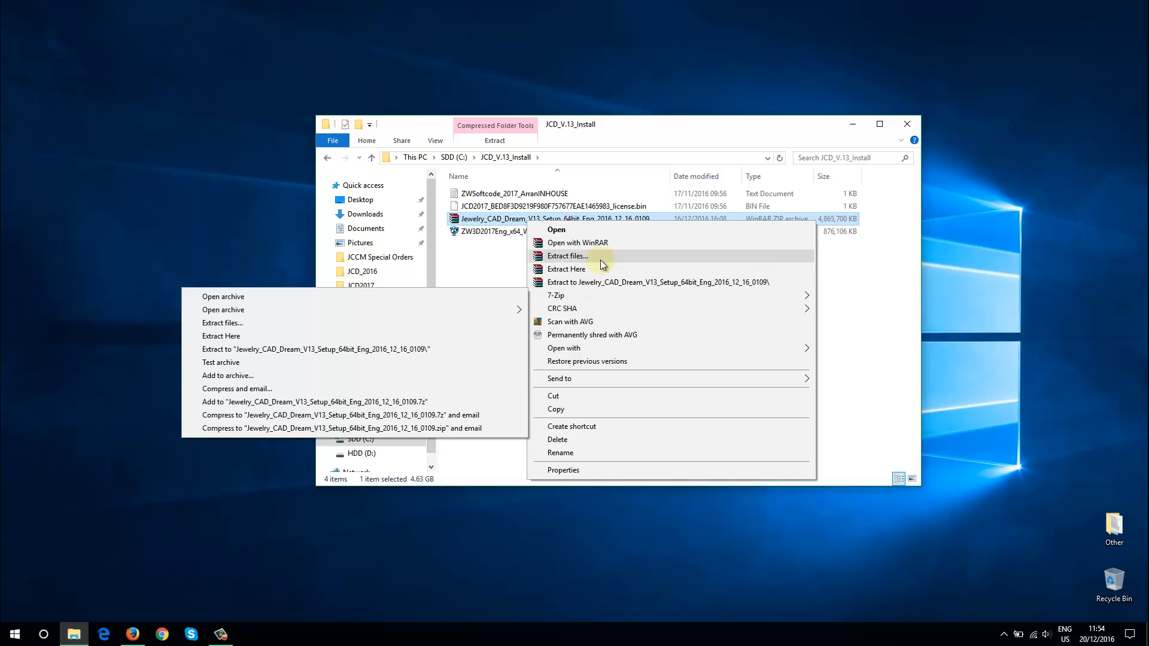
click(602, 272)
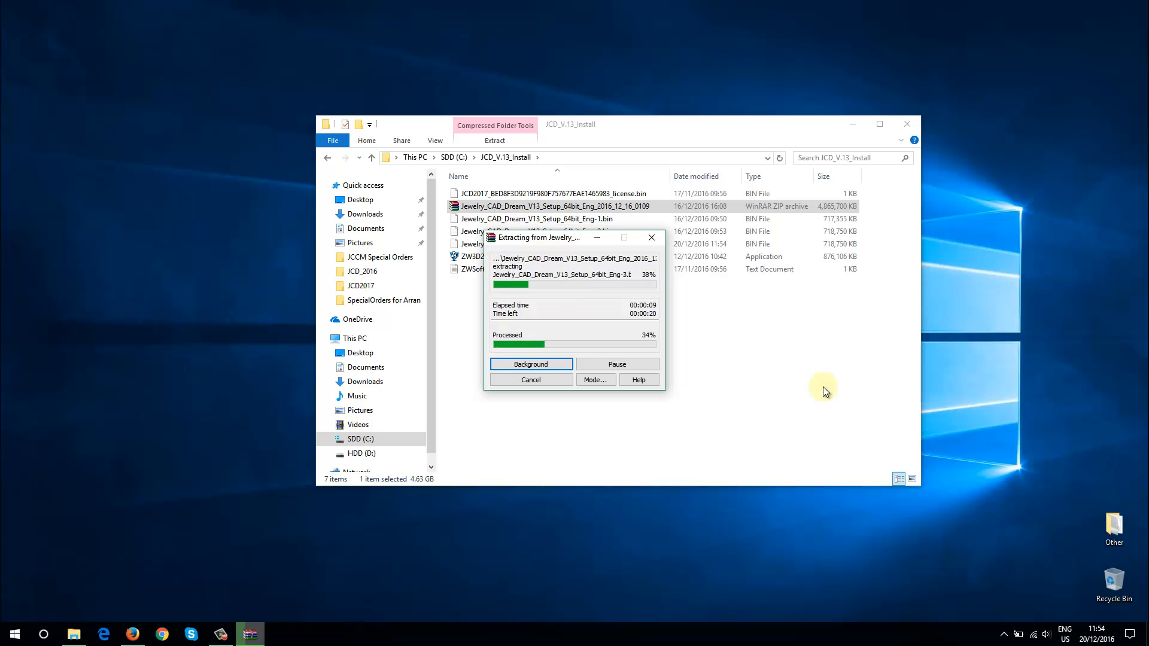
Open the AVG antivirus program and disable its AntiVirus component under Computer protection
click(1003, 635)
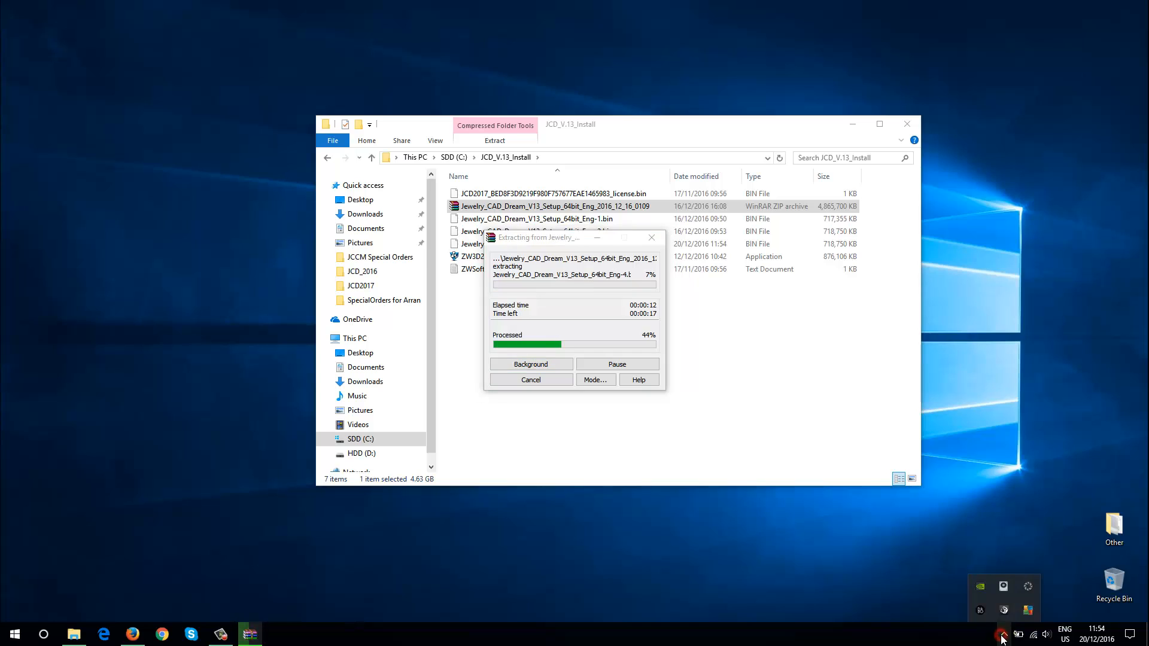
click(1030, 611)
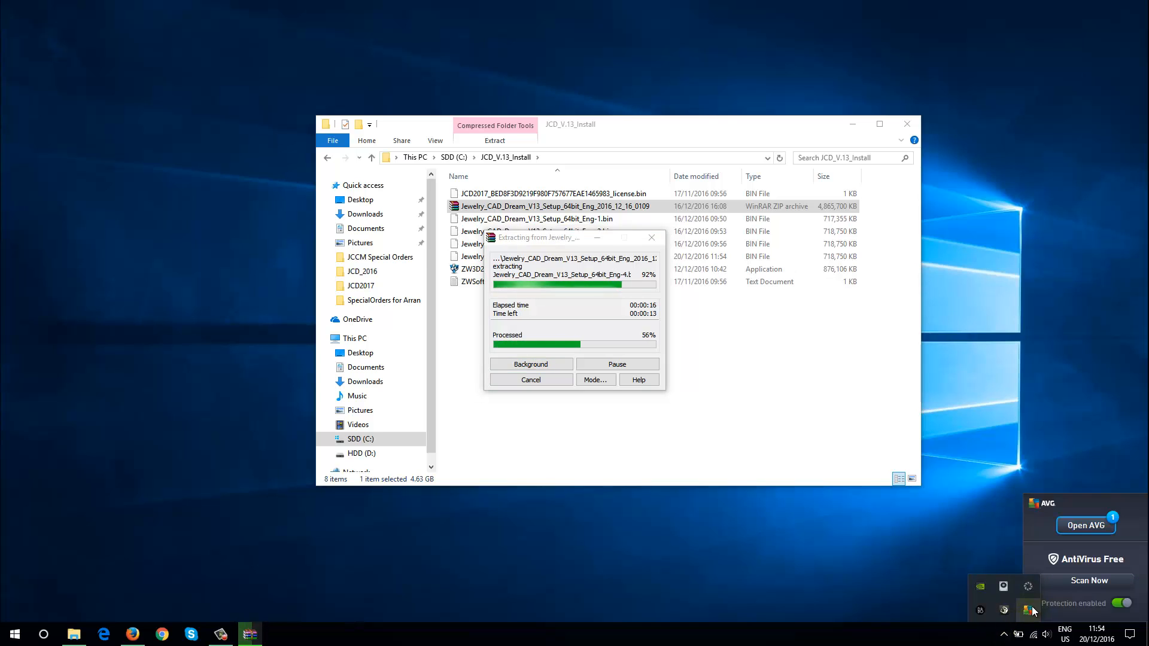
click(1085, 526)
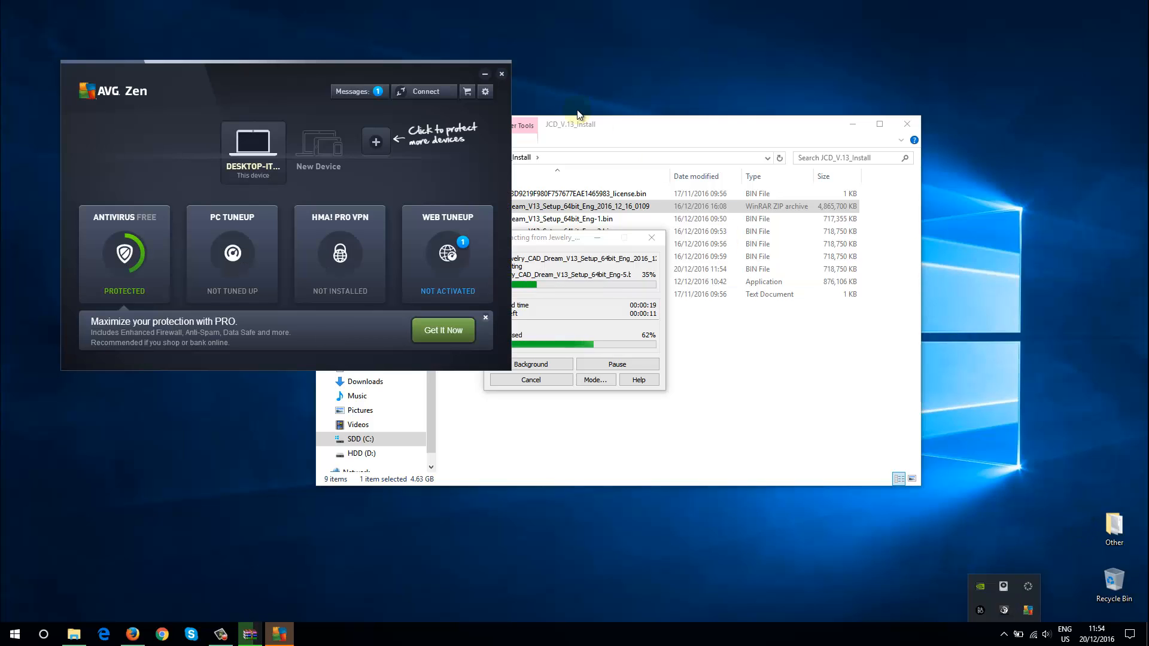
drag(379, 63, 483, 64)
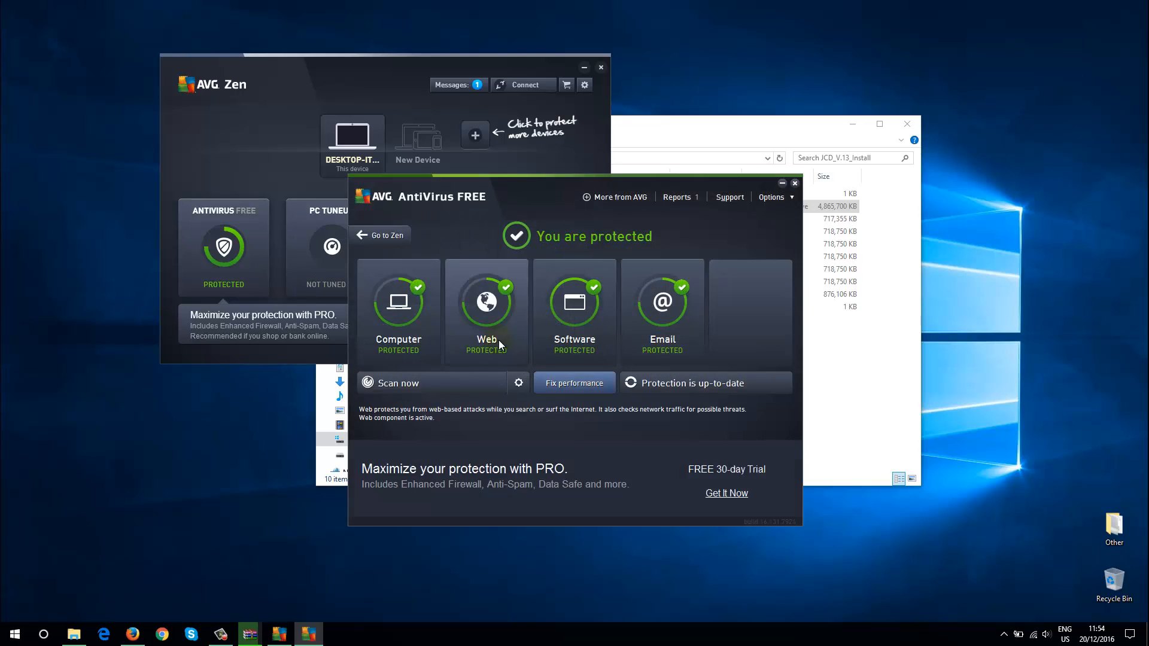
click(393, 337)
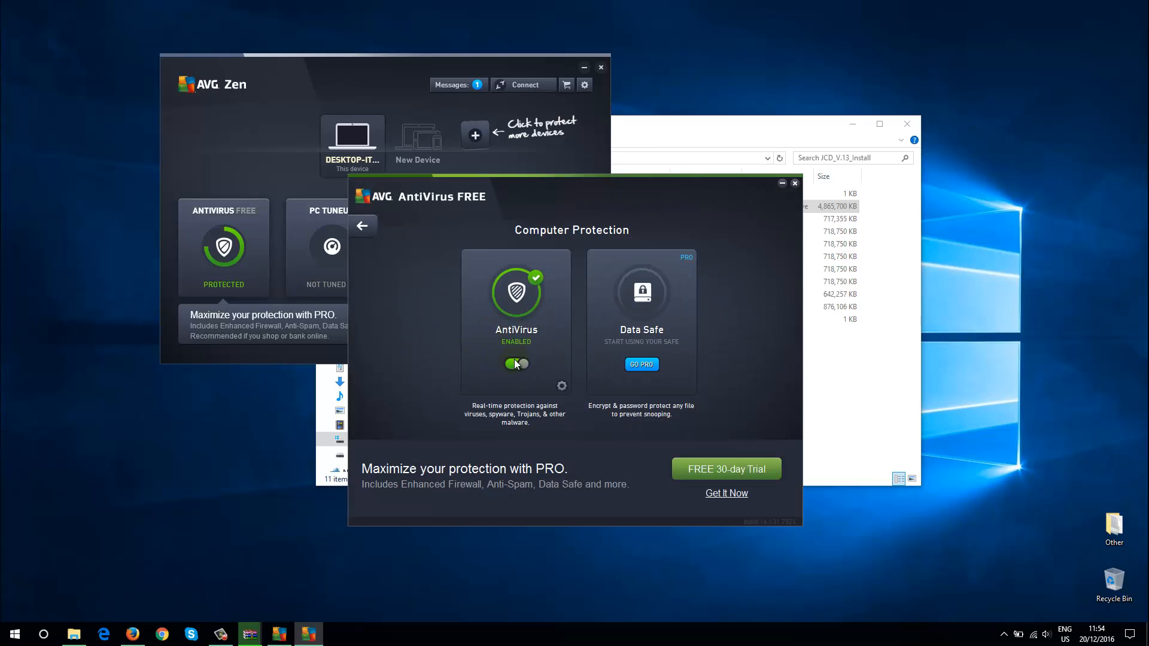
click(516, 363)
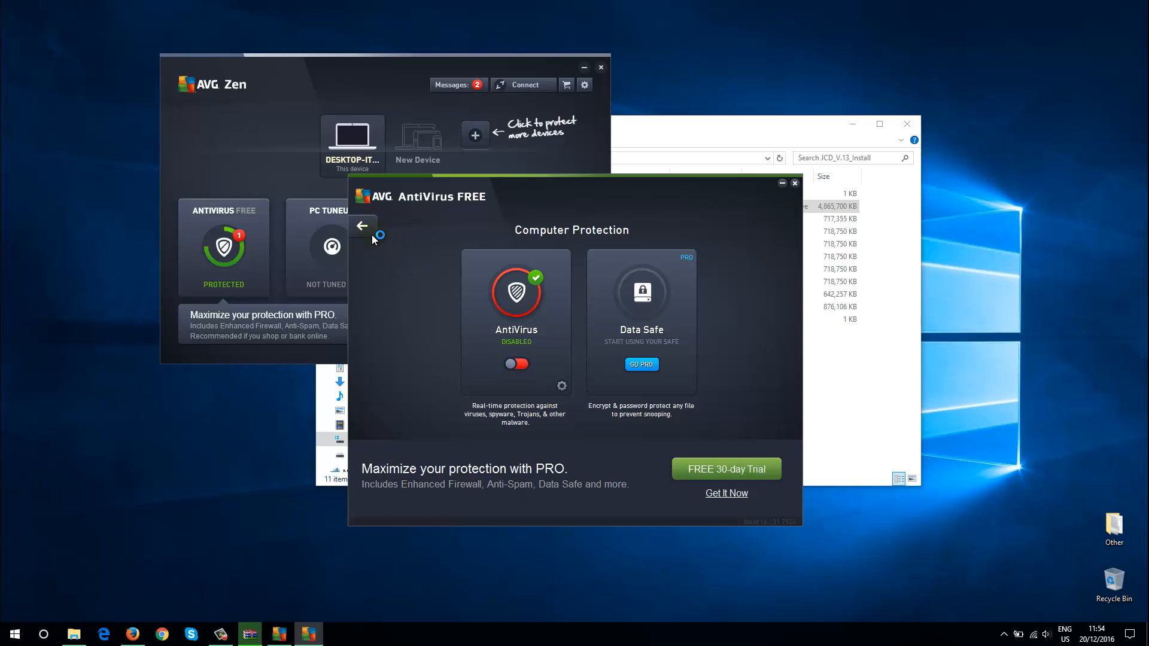
Disable AVG's LinkScanner web protection and its Software Analyzer
click(501, 334)
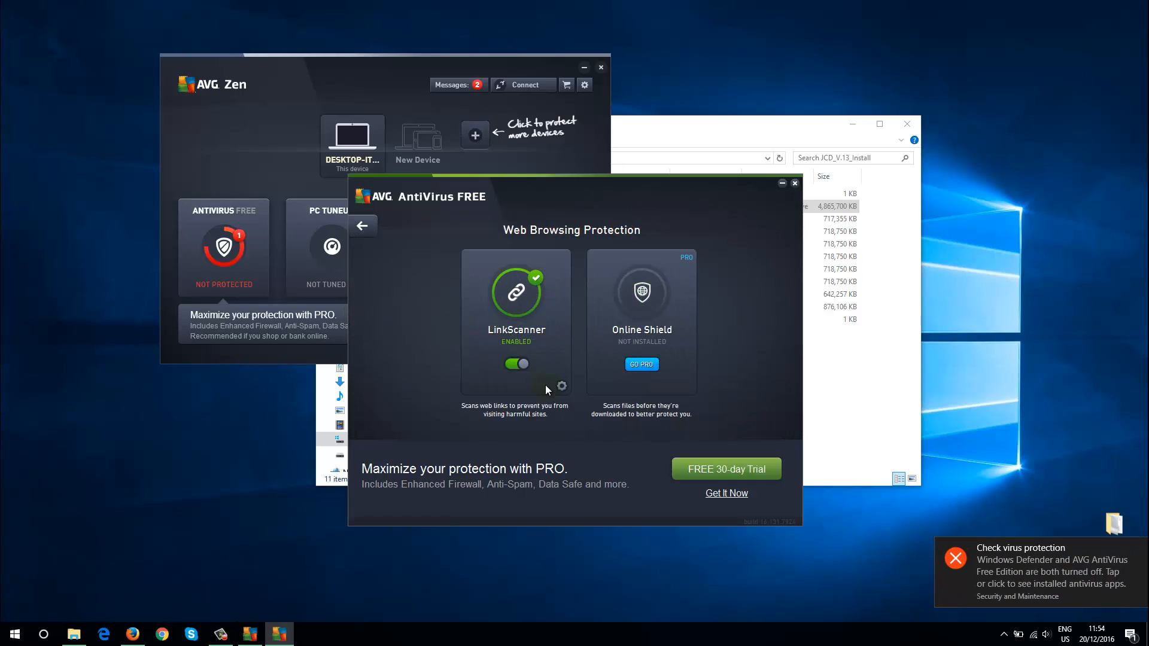
click(516, 363)
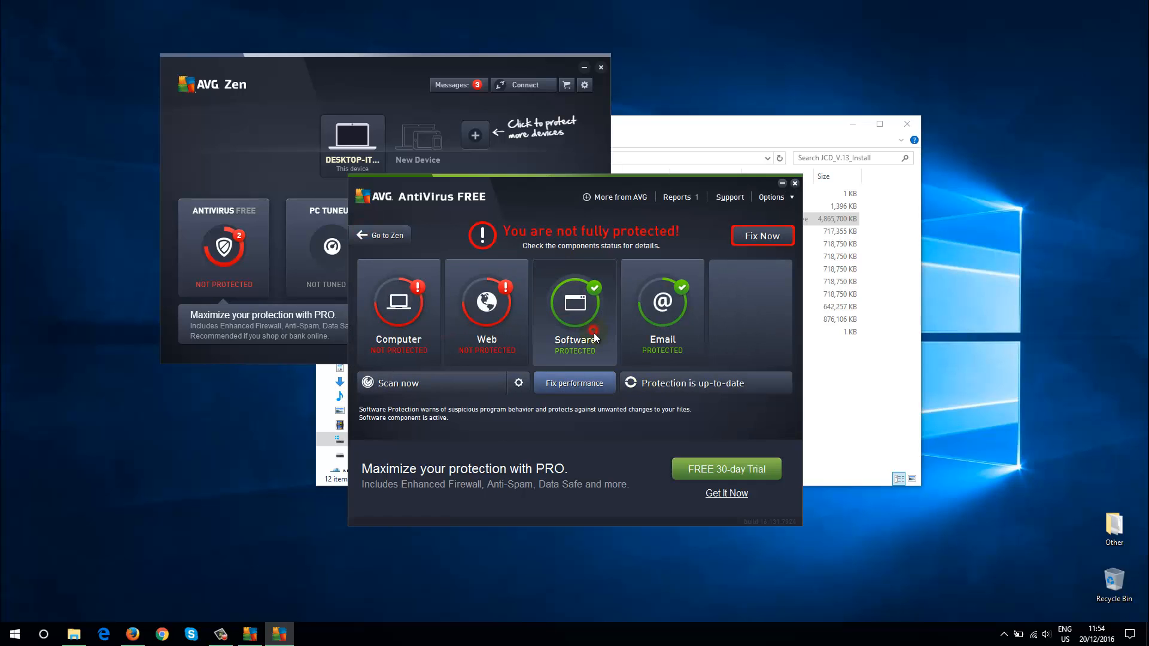
click(598, 314)
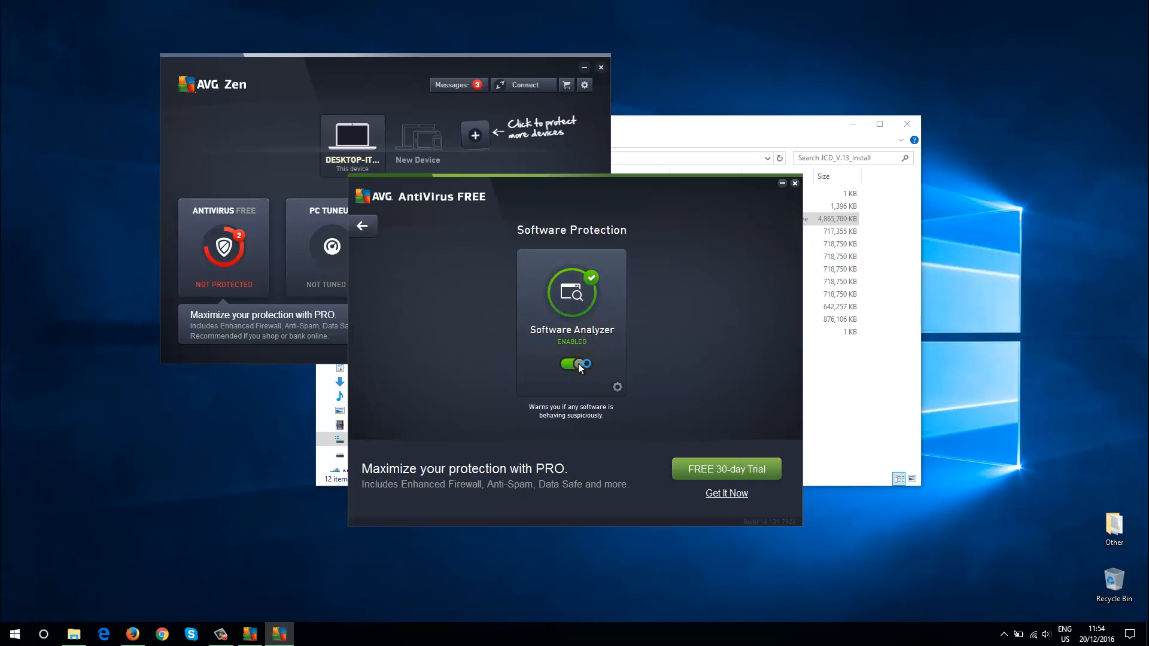
click(579, 364)
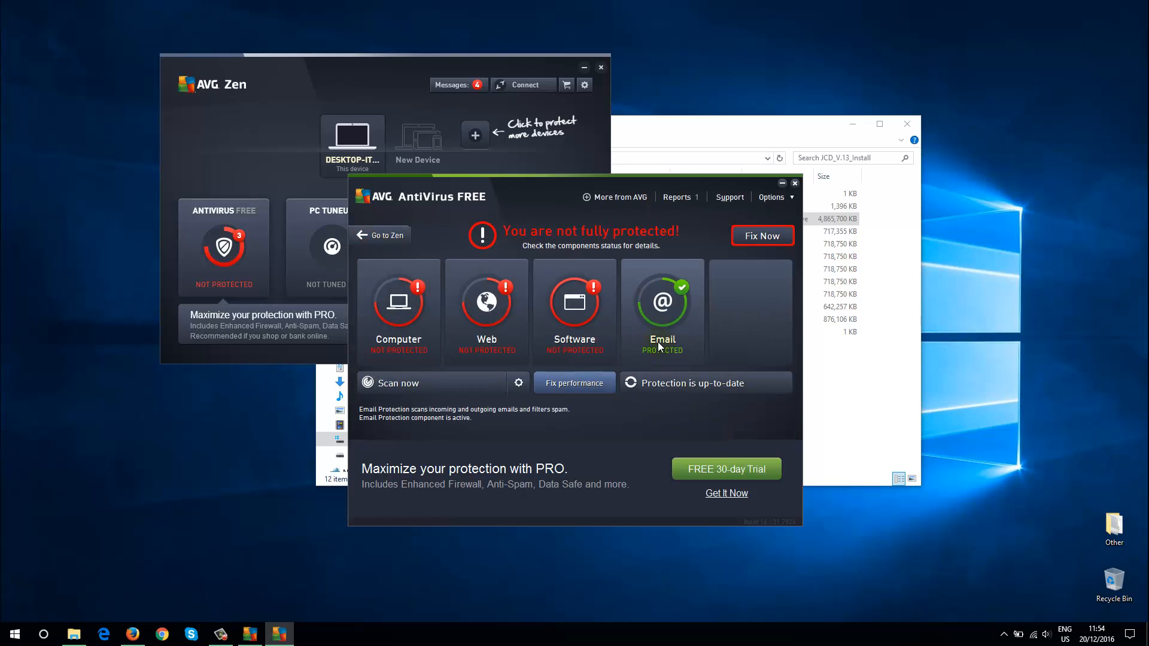
Disable AVG's Email Scanner and close both AVG windows
click(662, 305)
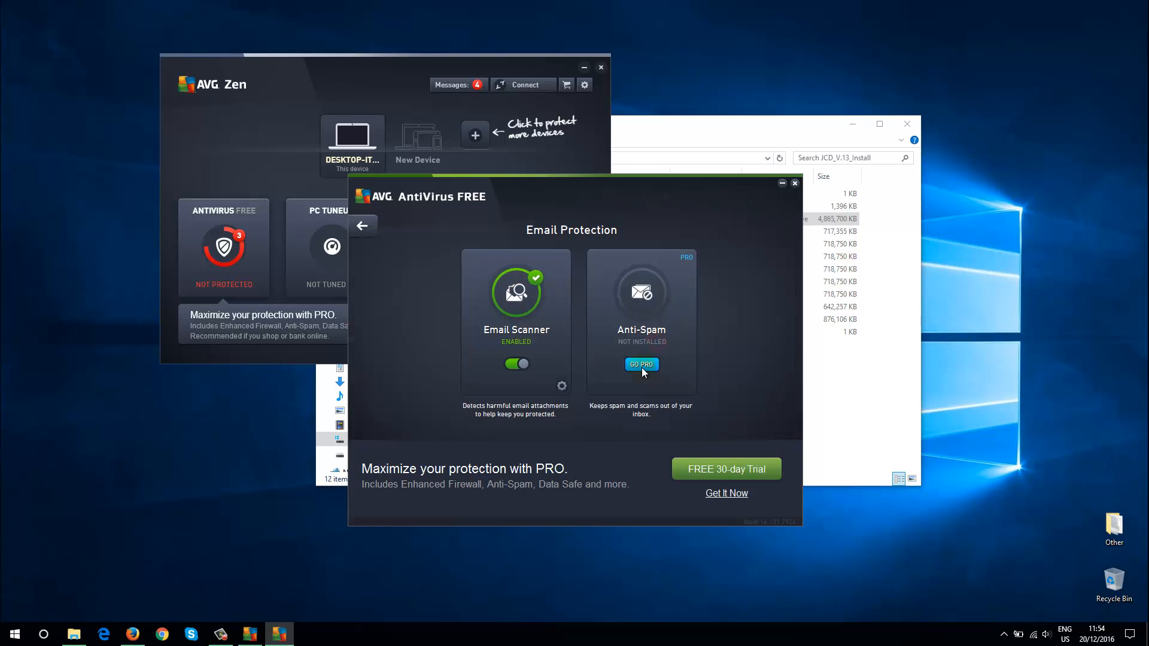
click(521, 368)
click(361, 230)
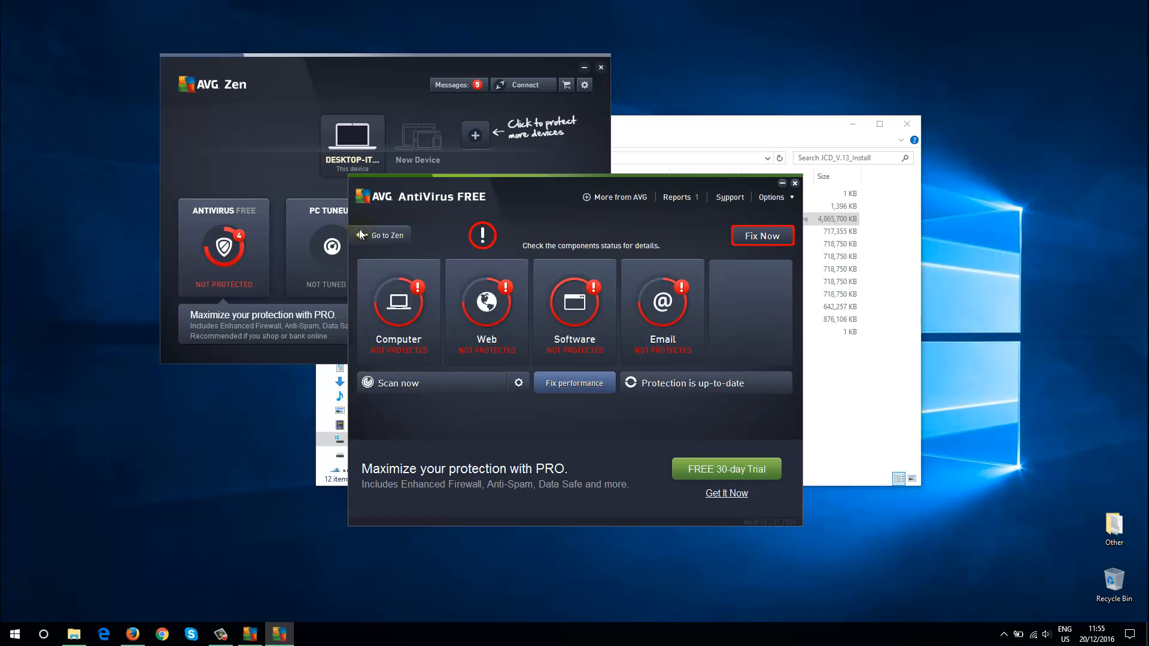
click(796, 184)
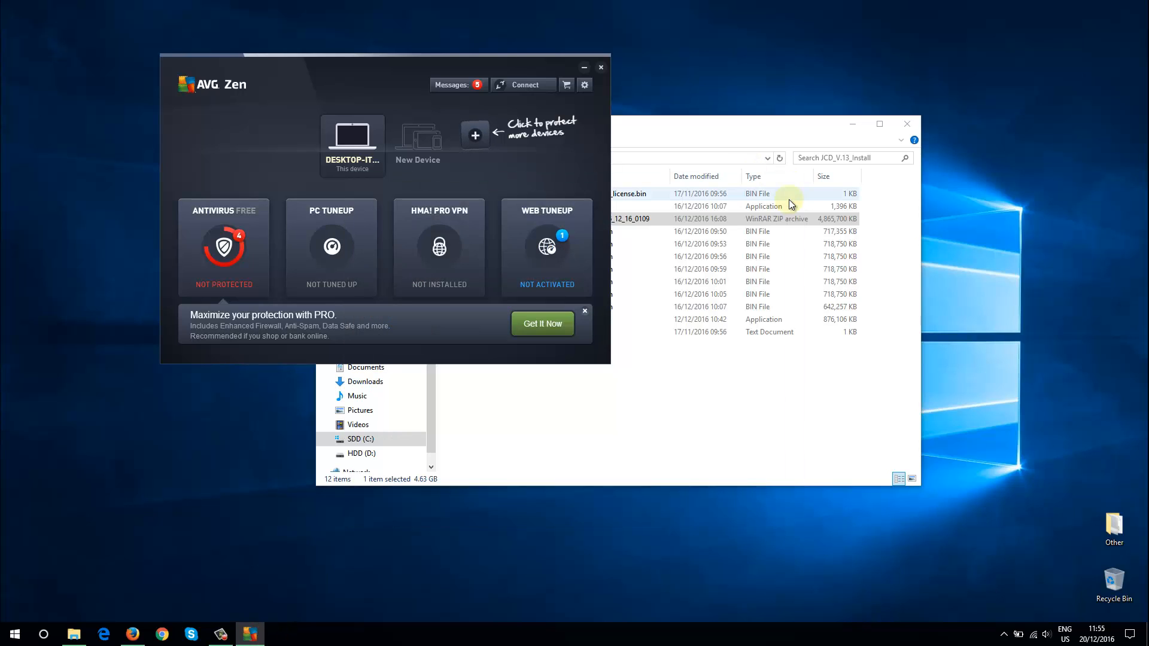
click(602, 67)
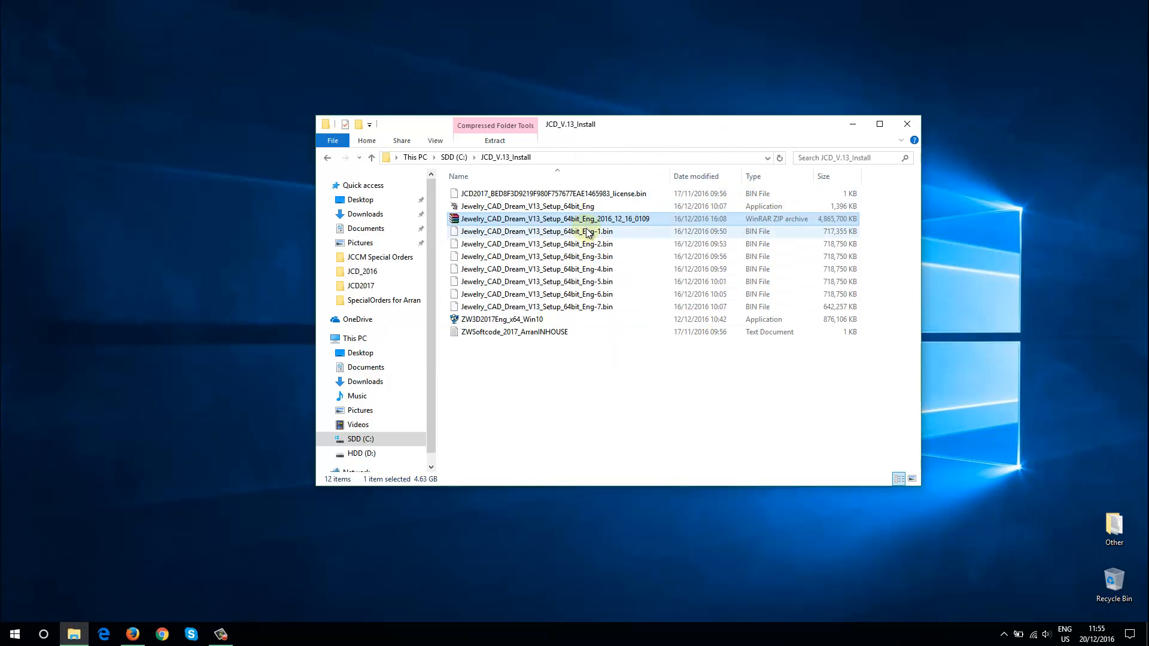
Move the JCD_V.13_Install folder window aside and launch the ZW3D2017Eng_x64_Win10 installer
click(477, 207)
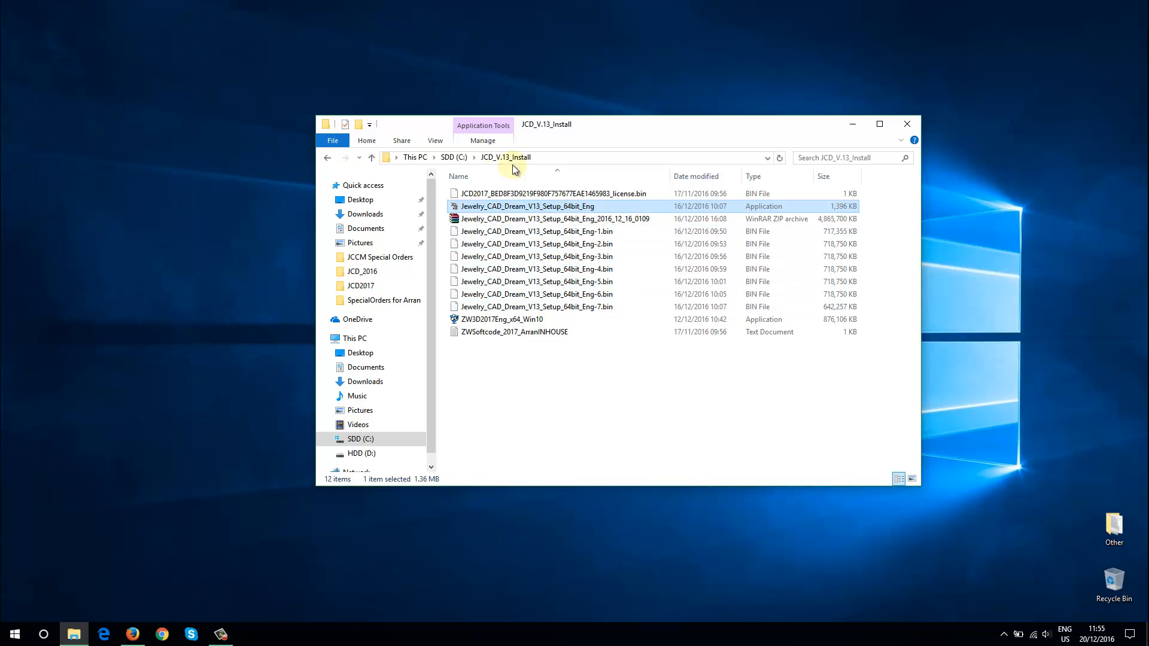
click(627, 398)
drag(599, 133, 447, 48)
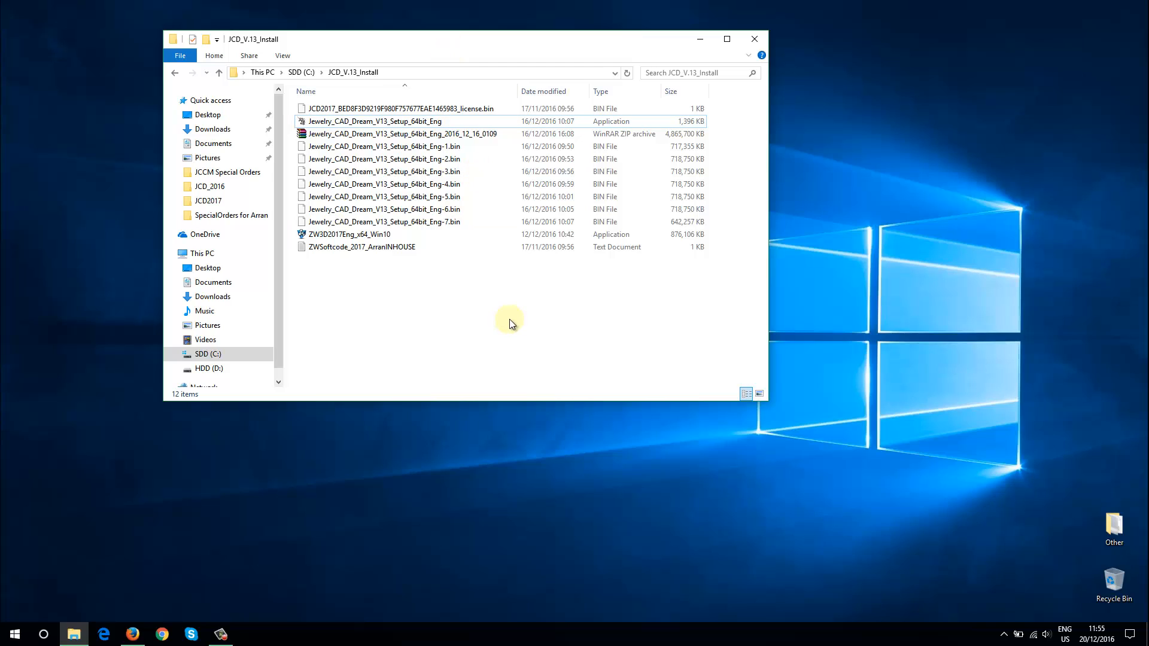
click(349, 236)
double_click(349, 235)
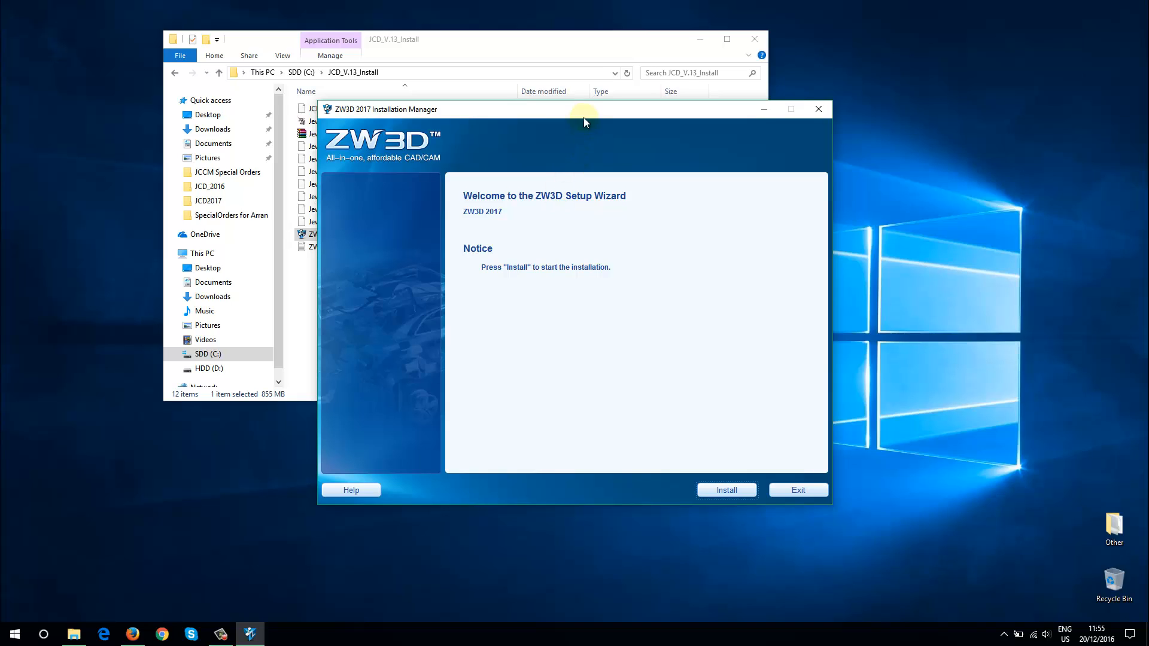
Install the Standard version of ZW3D 2017, accepting the license agreement and keeping the default install location
drag(585, 118, 587, 78)
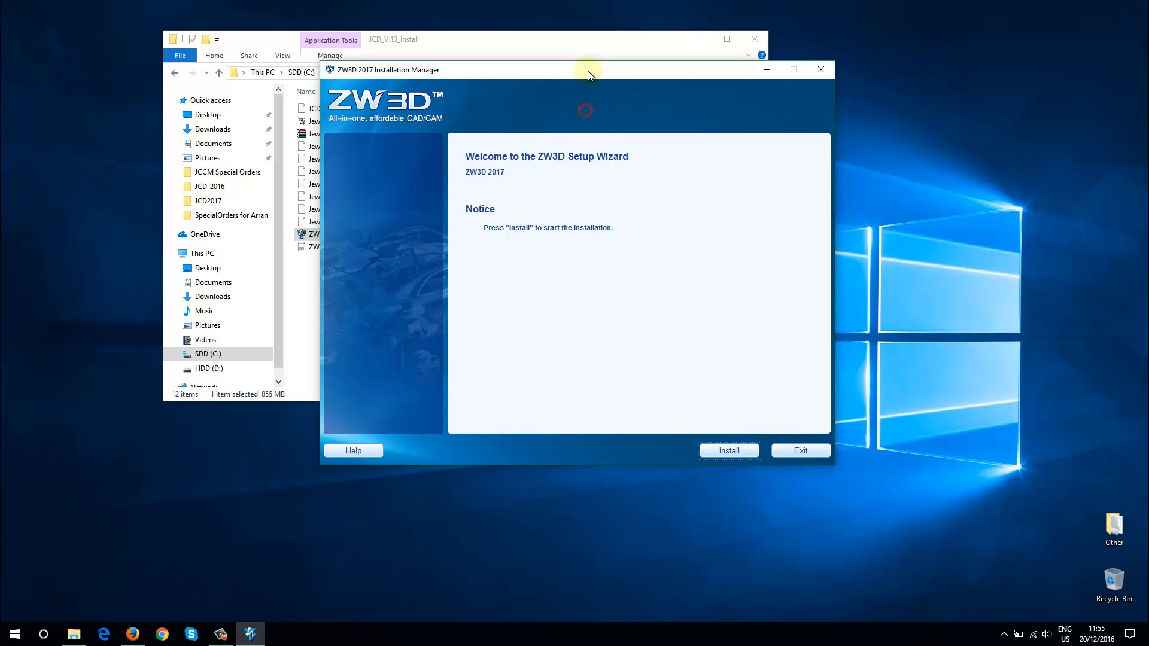
click(728, 453)
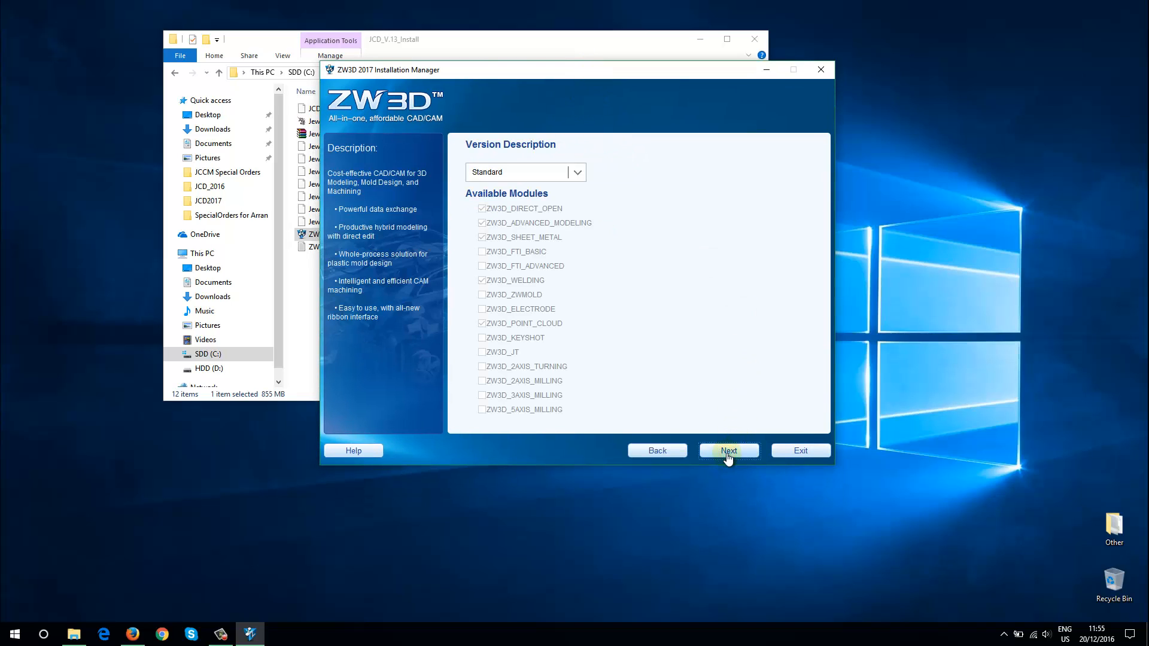
click(728, 453)
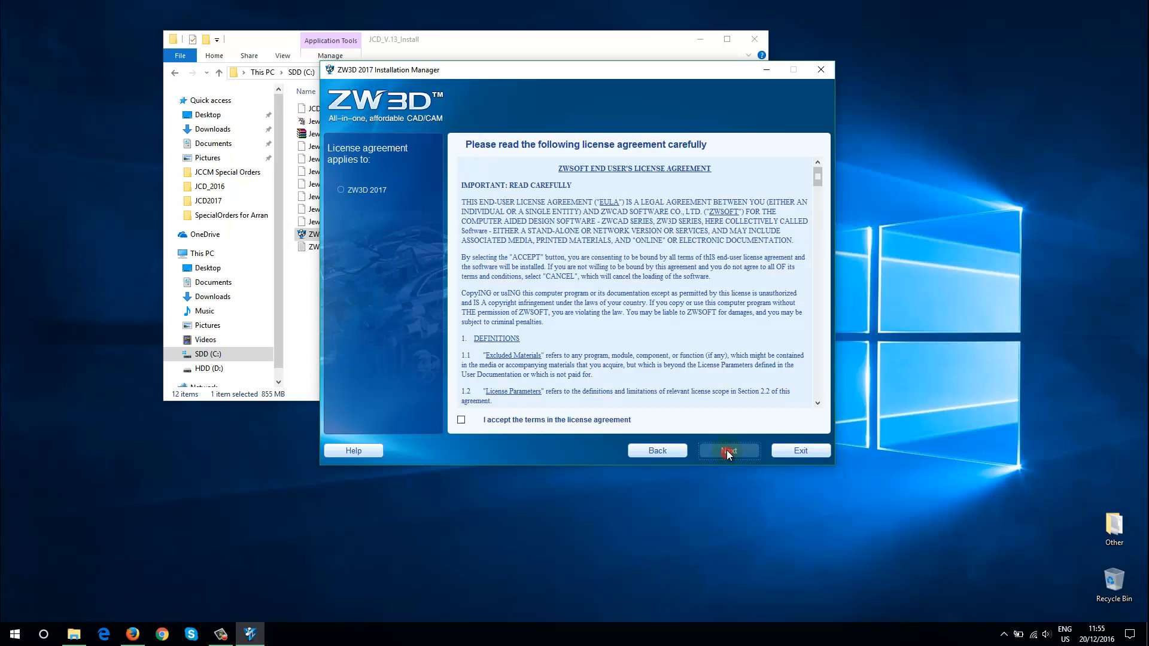
click(460, 419)
click(729, 450)
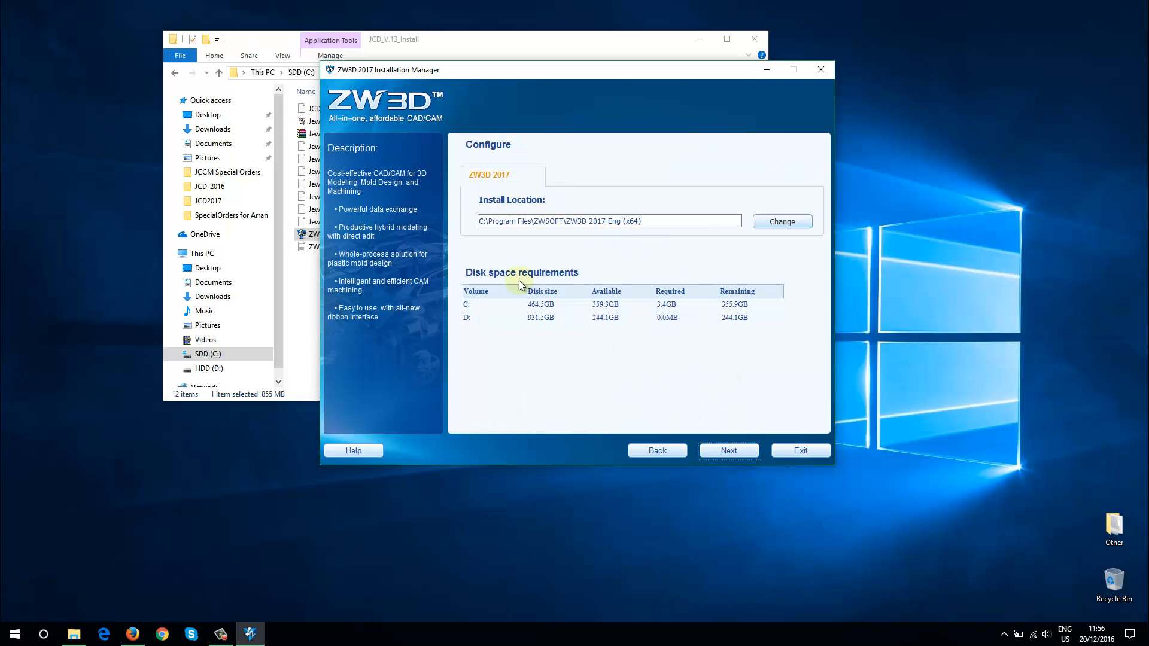
click(720, 450)
drag(623, 82, 761, 97)
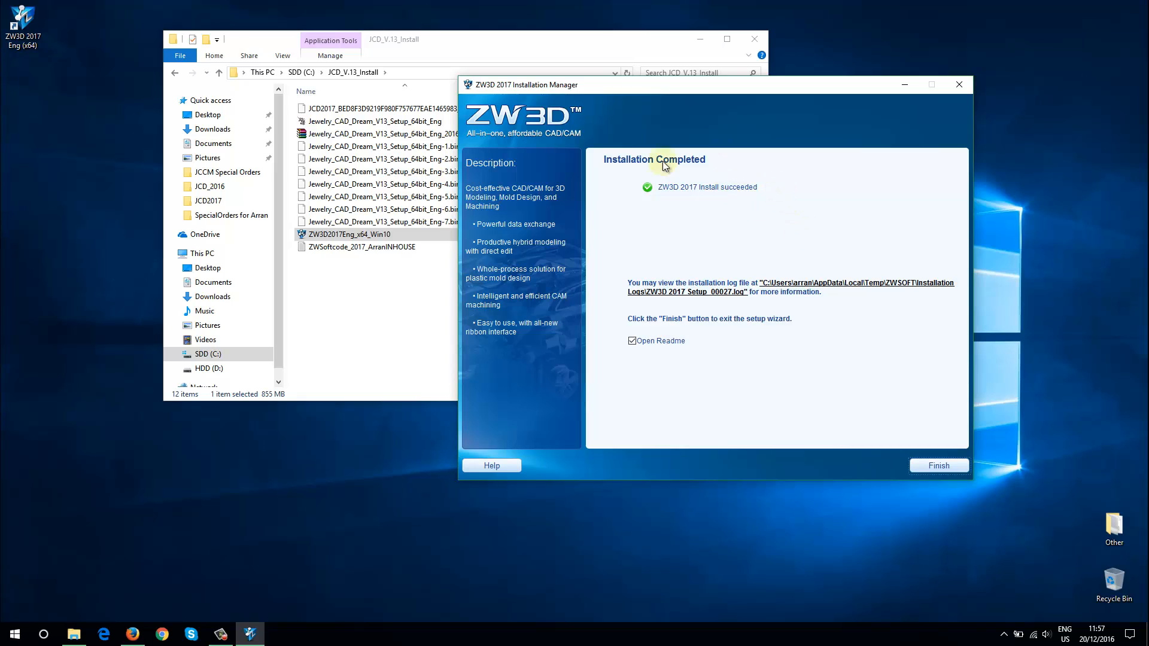
Finish the ZW3D 2017 setup without opening the Readme and close the thank-you registration form
click(633, 341)
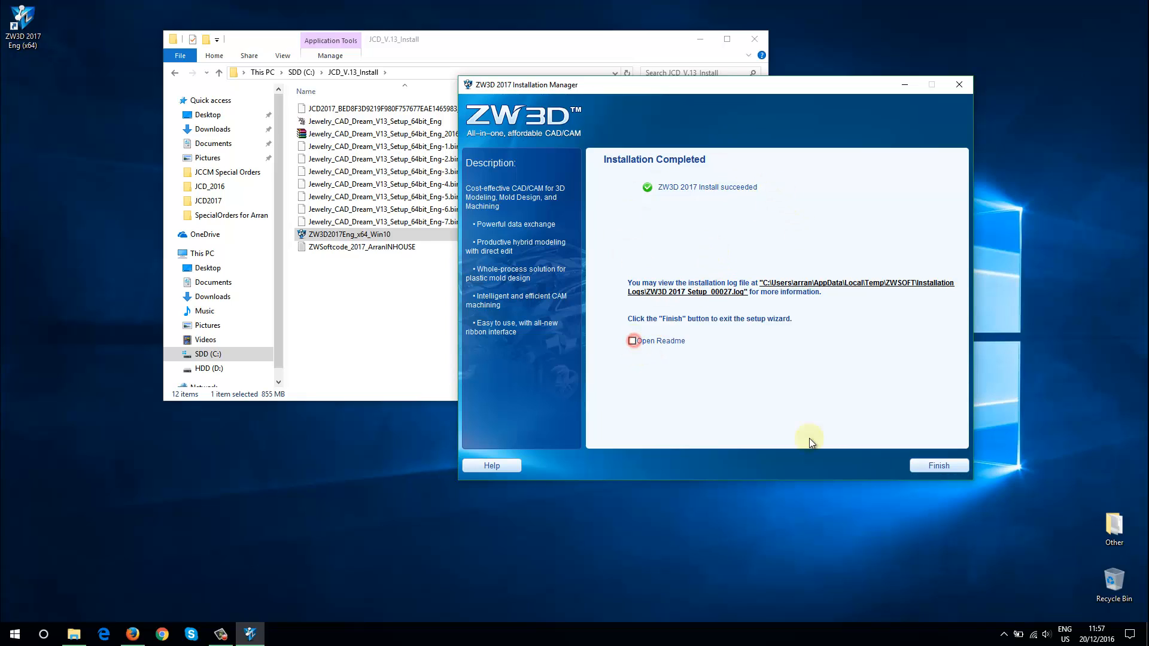
click(922, 466)
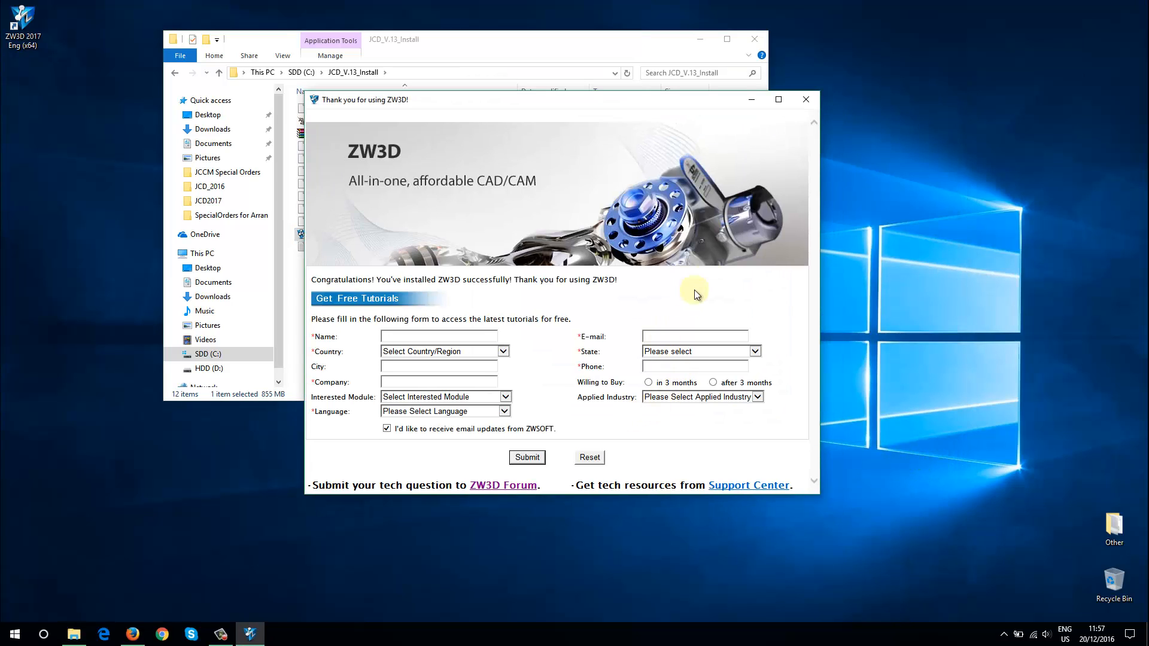
click(806, 100)
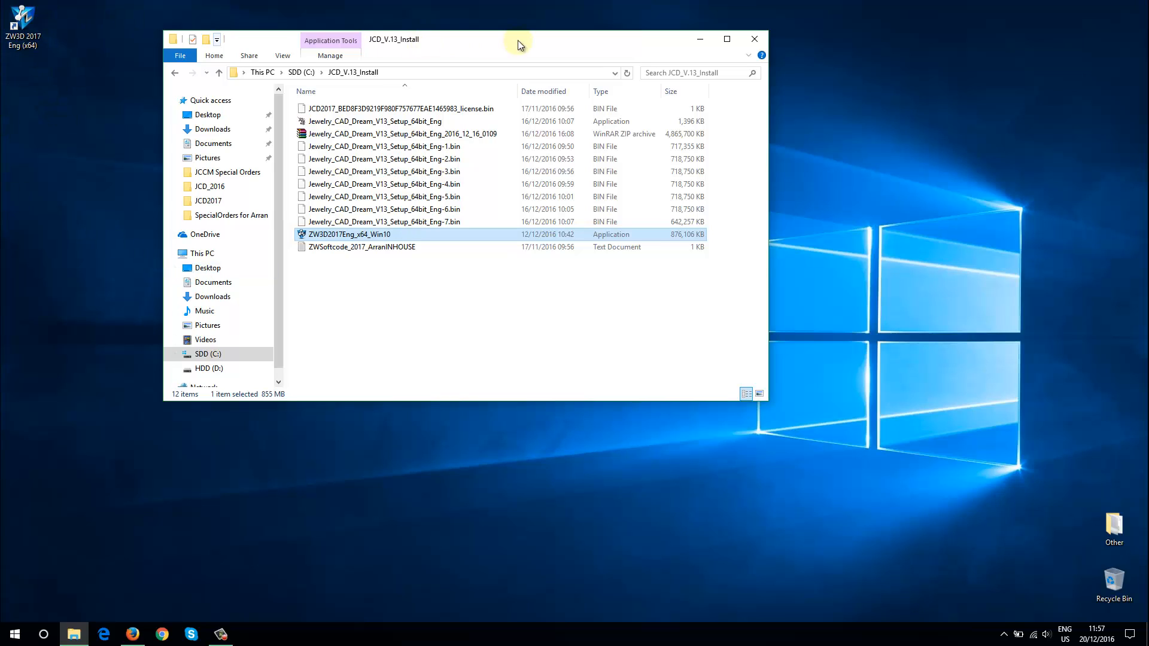
Delete the ZW3D 2017 Eng (x64) shortcut from the desktop and shift the JCD_V.13_Install folder window aside
drag(519, 41, 581, 49)
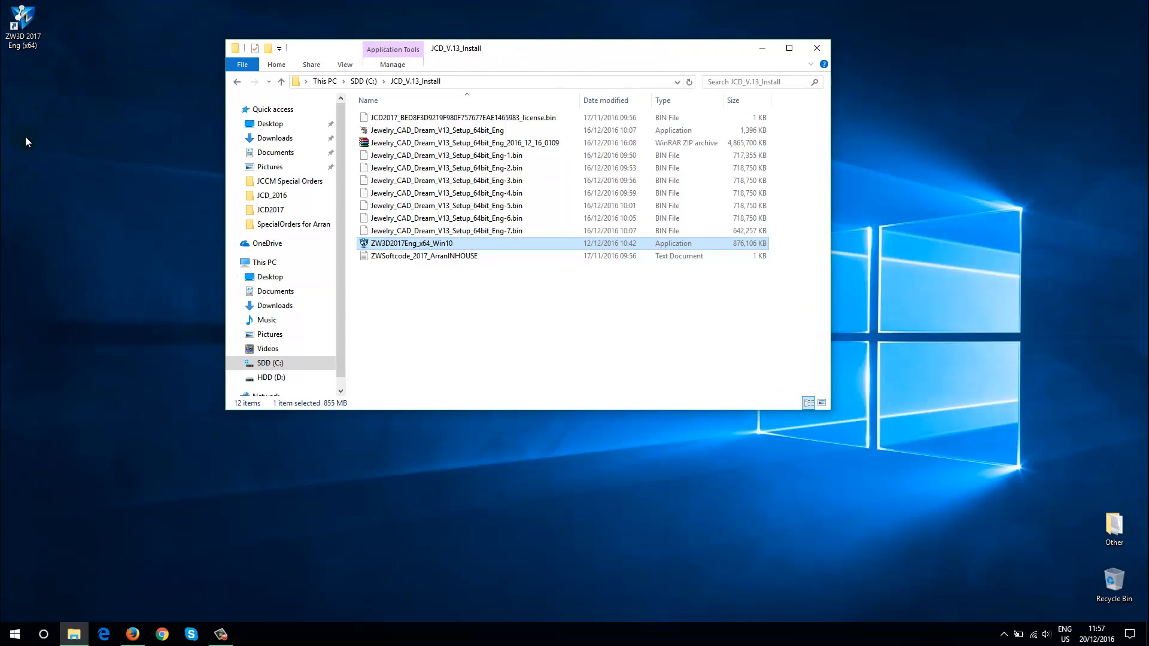
drag(92, 95, 24, 9)
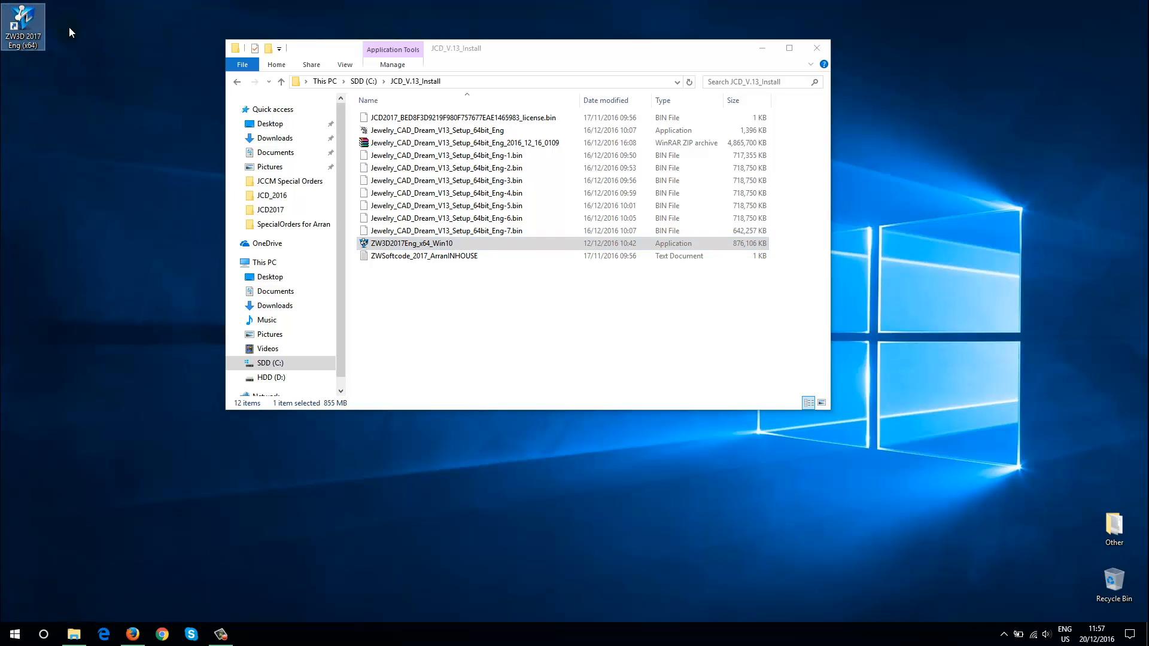
key(Delete)
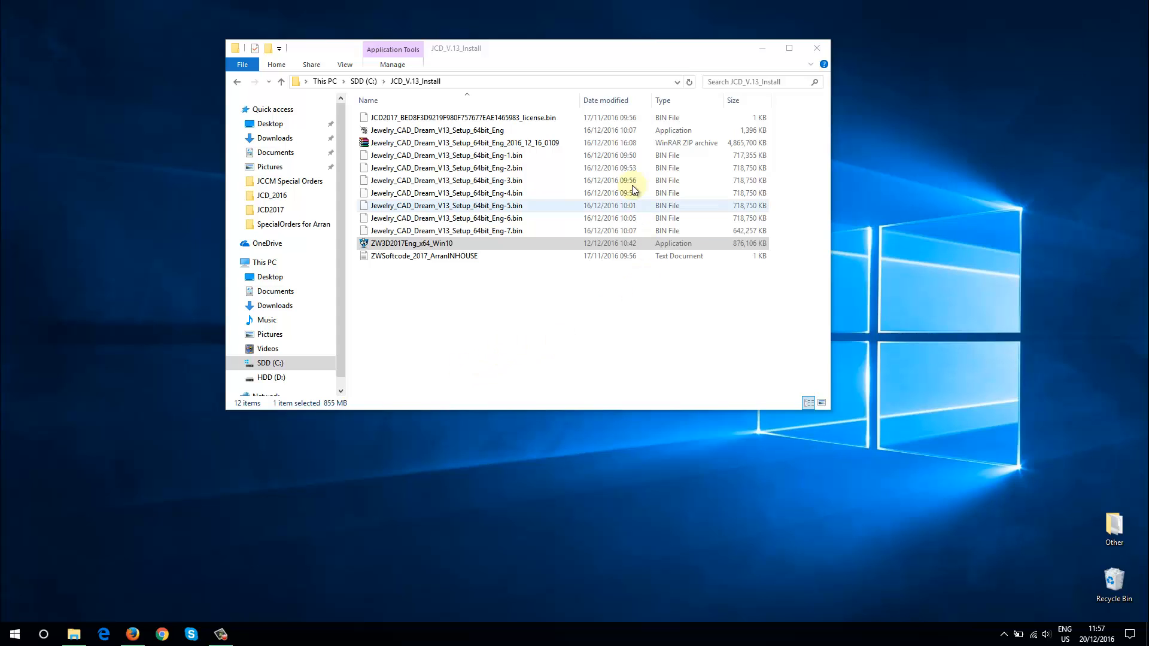
drag(578, 45, 642, 48)
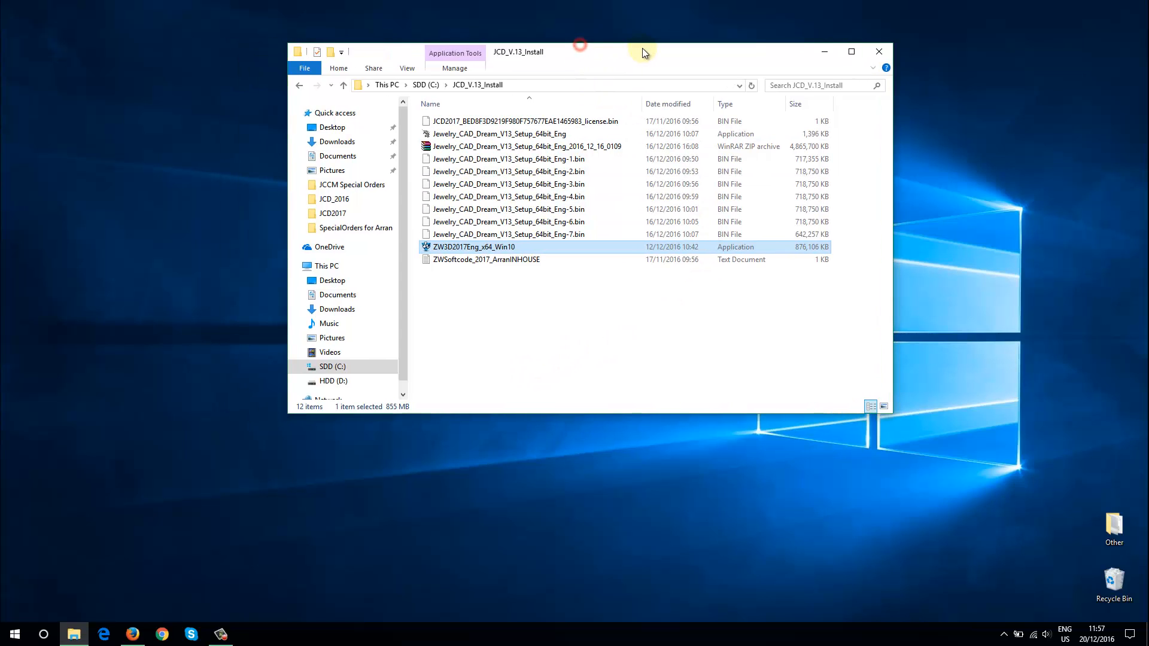
Launch the Jewelry_CAD_Dream_V13_Setup_64bit_Eng installer, accept its license agreement and keep the default Start Menu folder
click(464, 134)
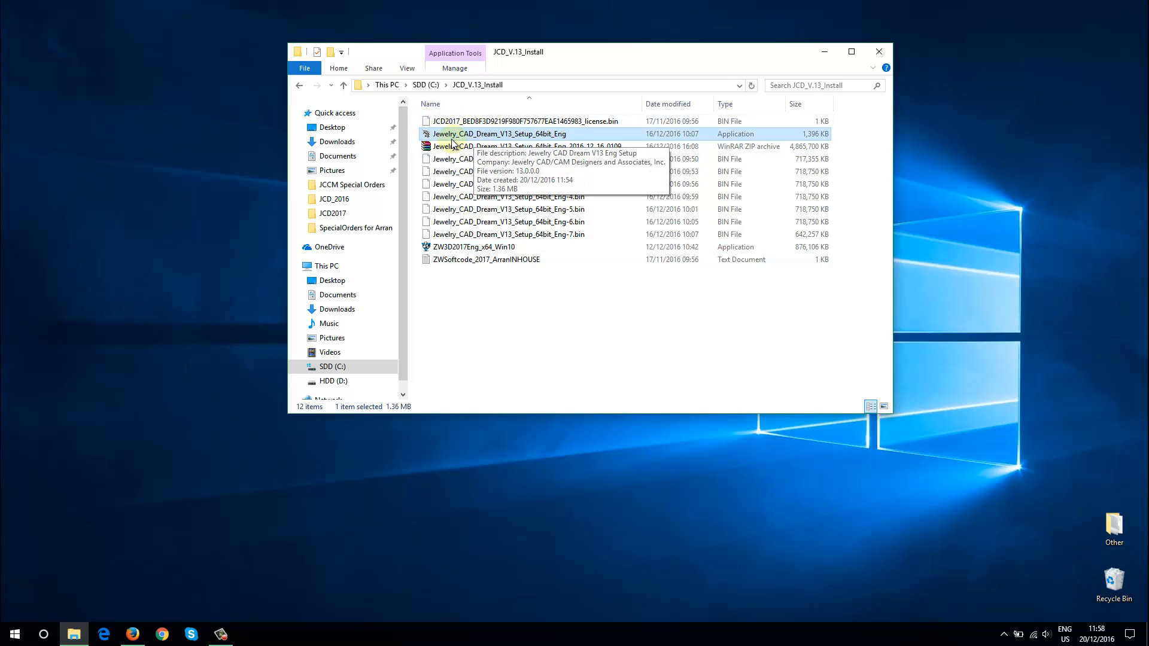
double_click(511, 136)
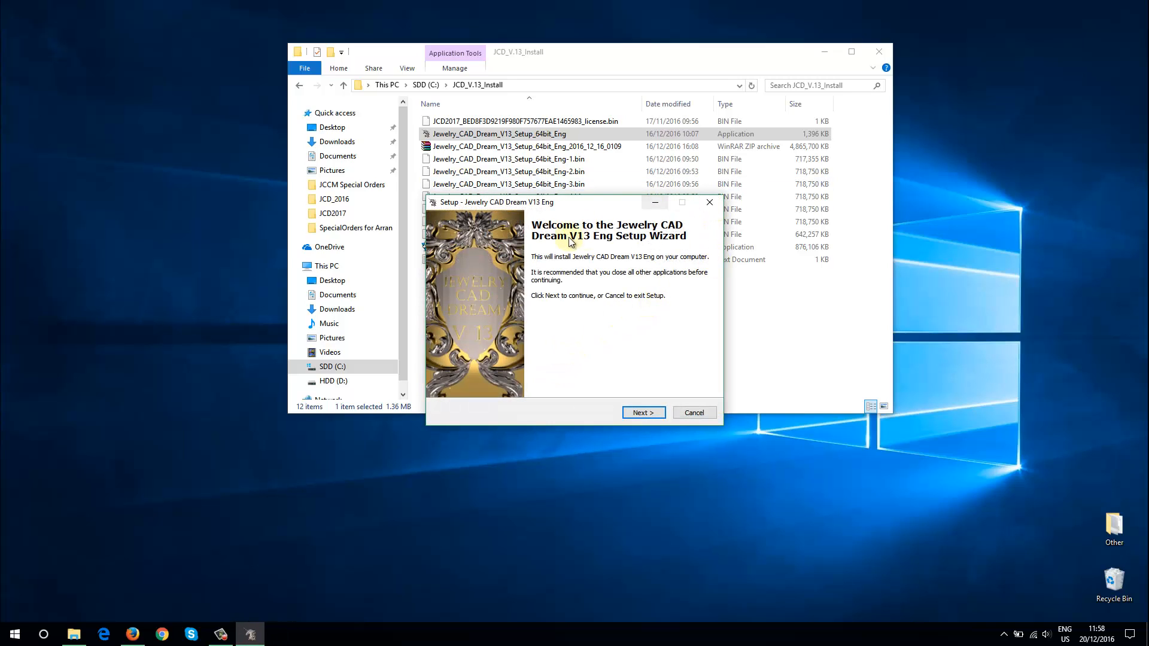
drag(593, 205, 629, 169)
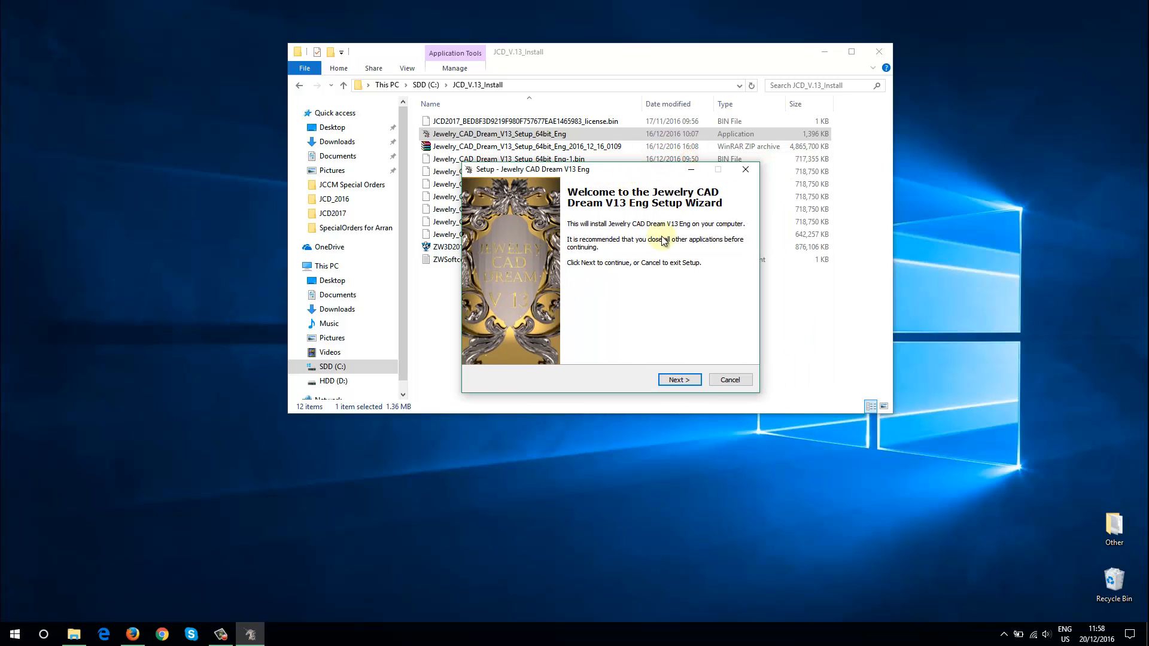
click(687, 385)
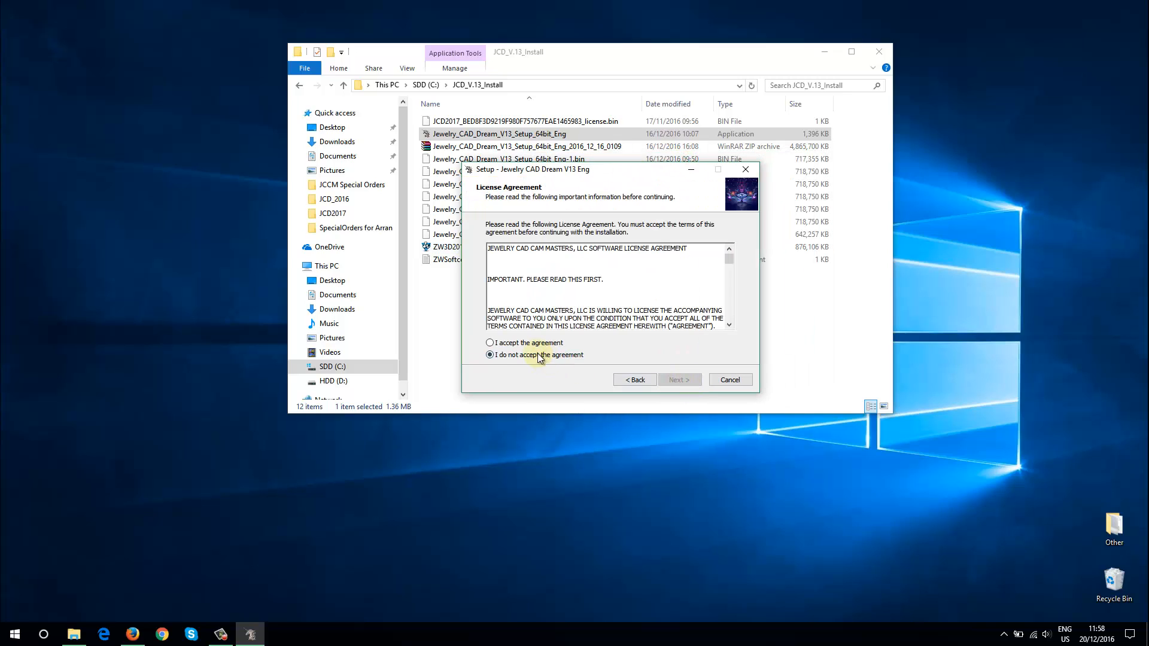
click(538, 344)
click(683, 380)
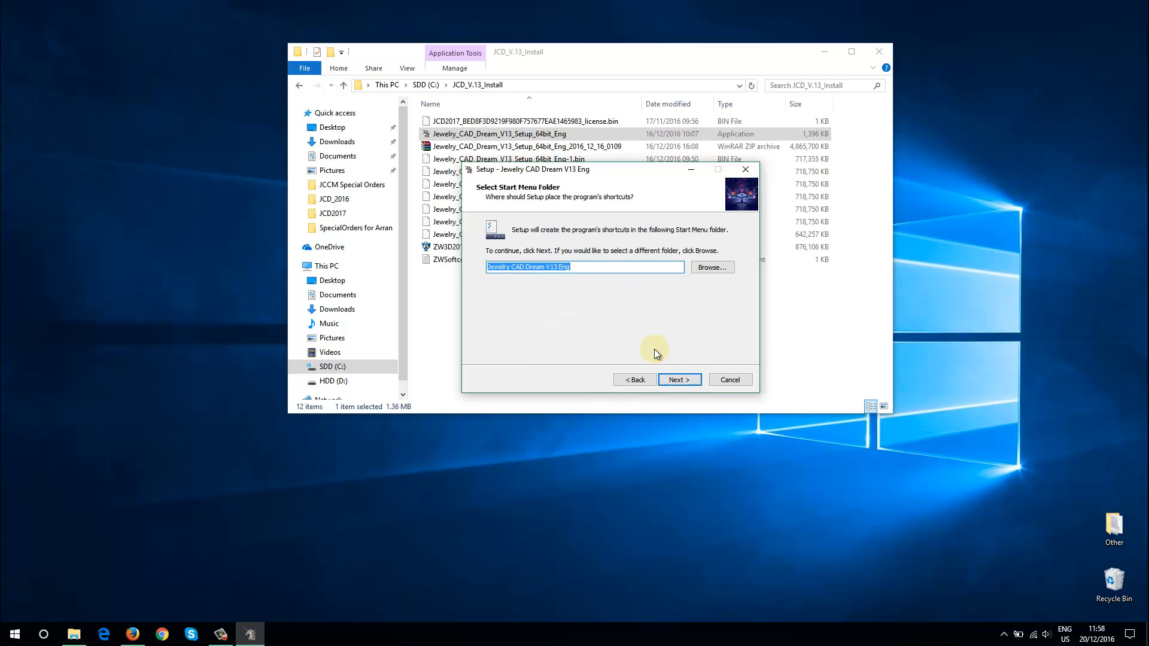
click(681, 379)
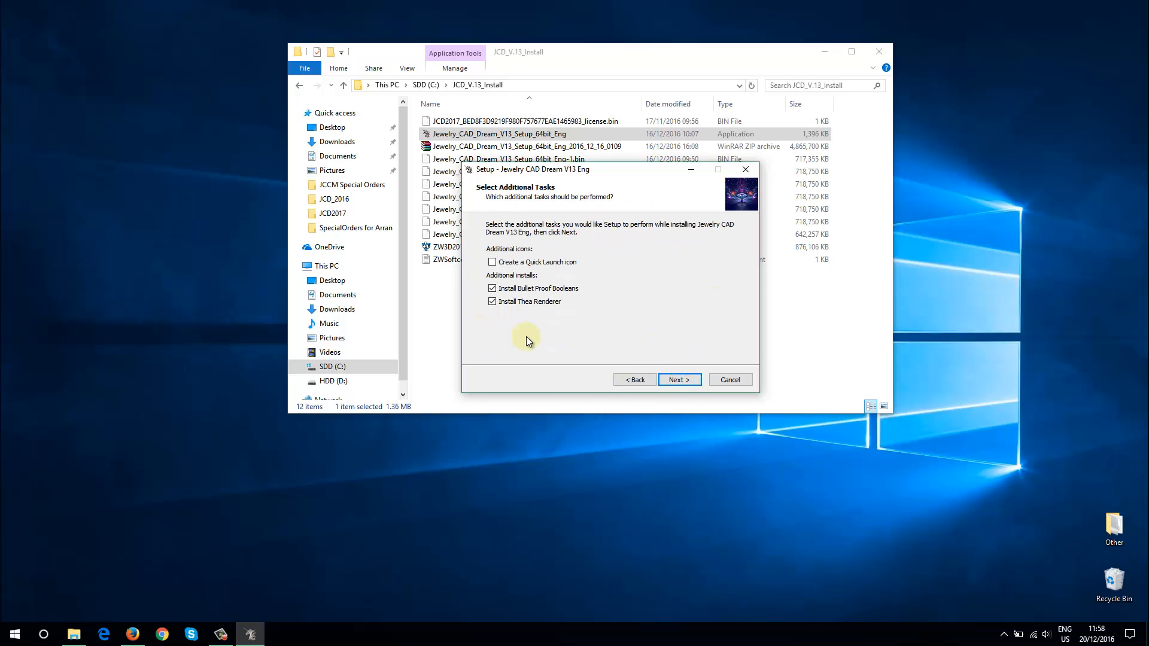
Install Jewelry CAD Dream V13 with a Quick Launch icon but without Bullet Proof Booleans and Thea Renderer
click(492, 263)
click(493, 289)
click(492, 289)
drag(627, 162, 614, 140)
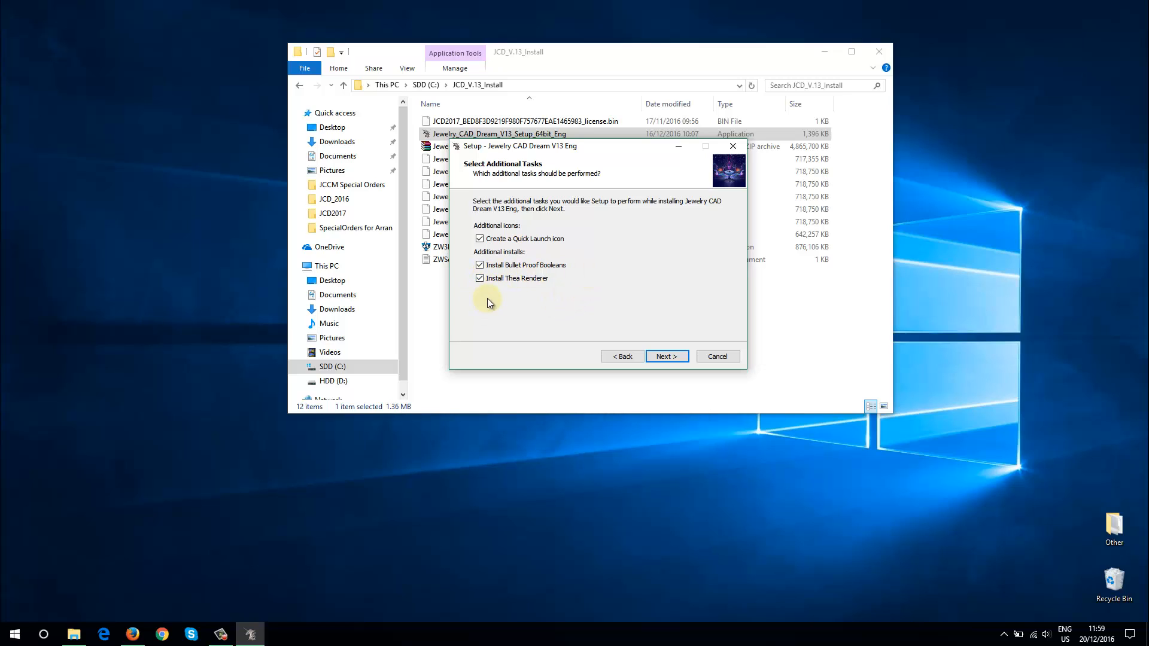
click(480, 279)
click(479, 265)
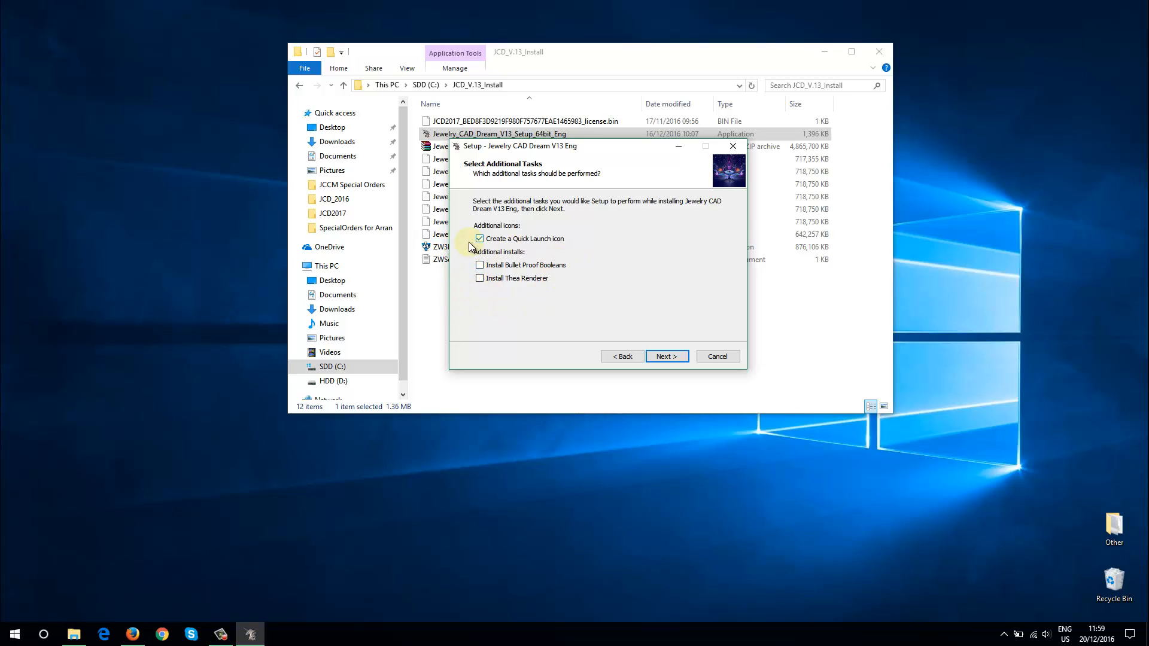
click(671, 359)
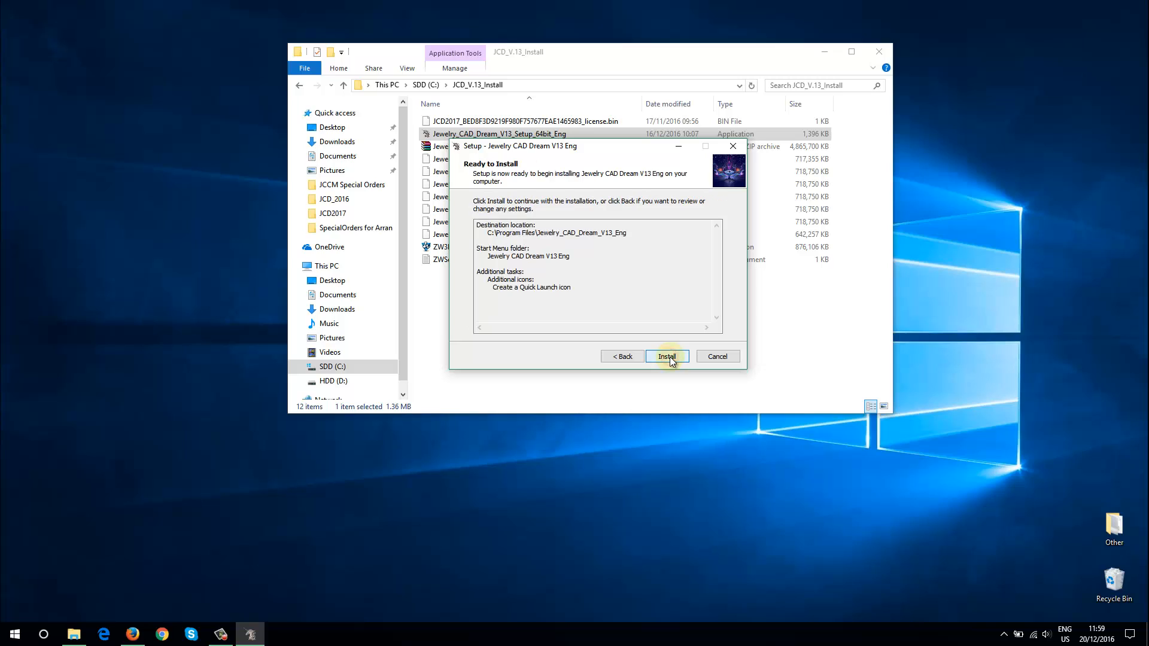
click(661, 358)
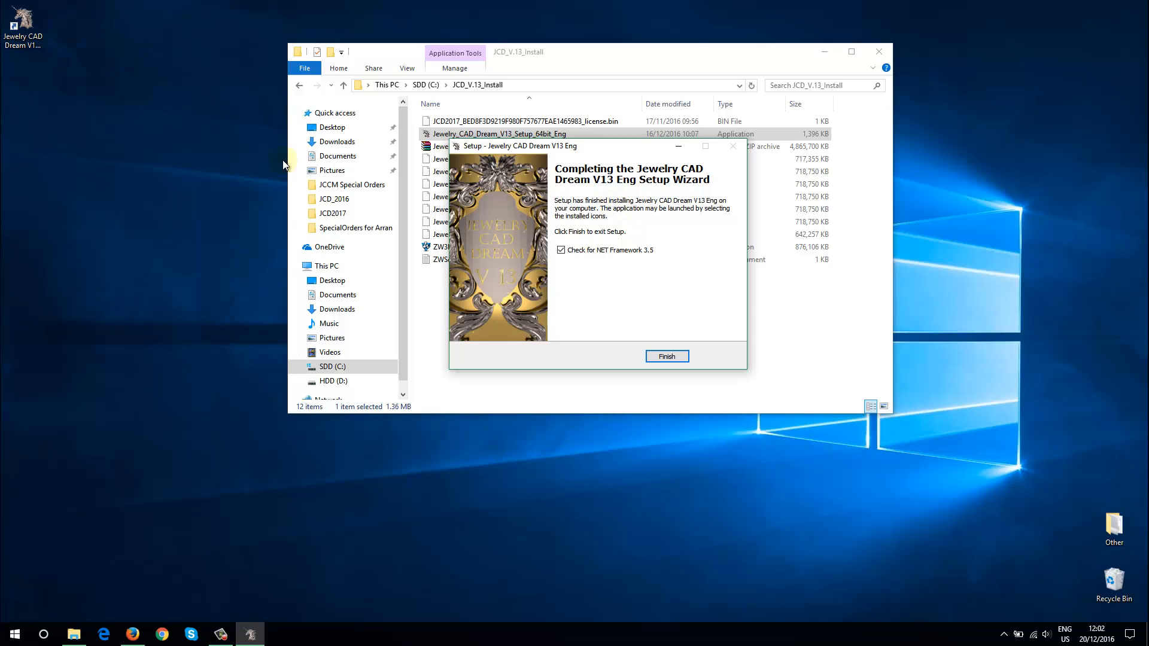
Finish the Jewelry CAD Dream V13 setup with the check for NET Framework 3.5 turned off
drag(601, 146, 605, 116)
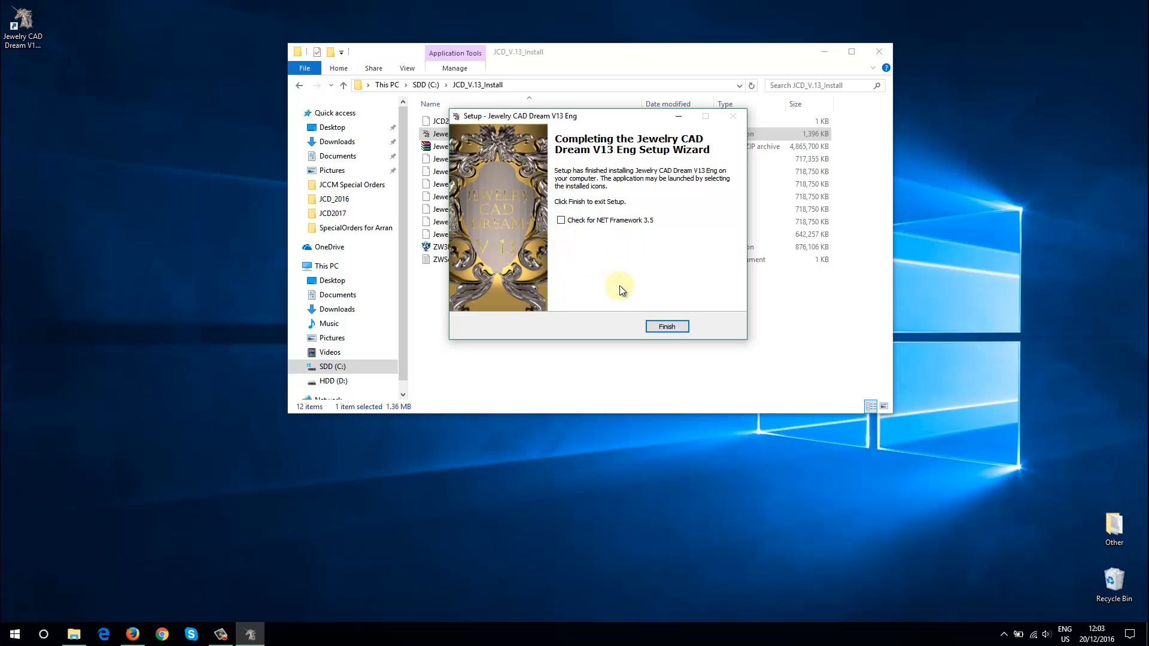
click(670, 327)
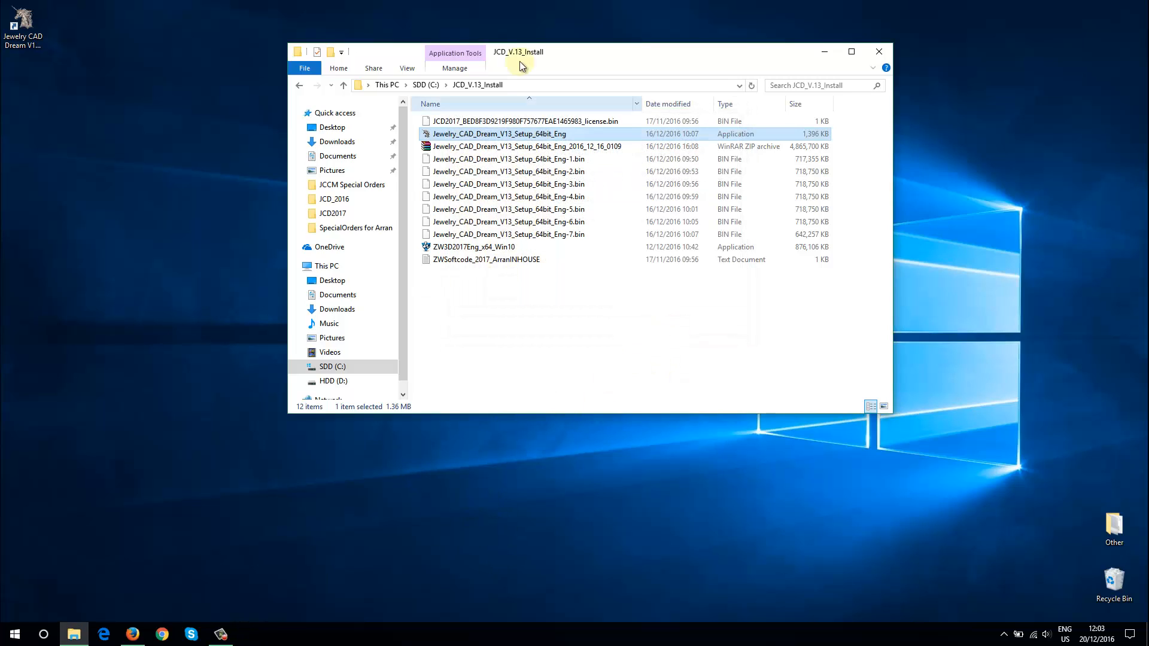
Start Jewelry CAD Dream V13 from its desktop shortcut and choose the License Manager instead of the evaluation
drag(561, 52, 675, 51)
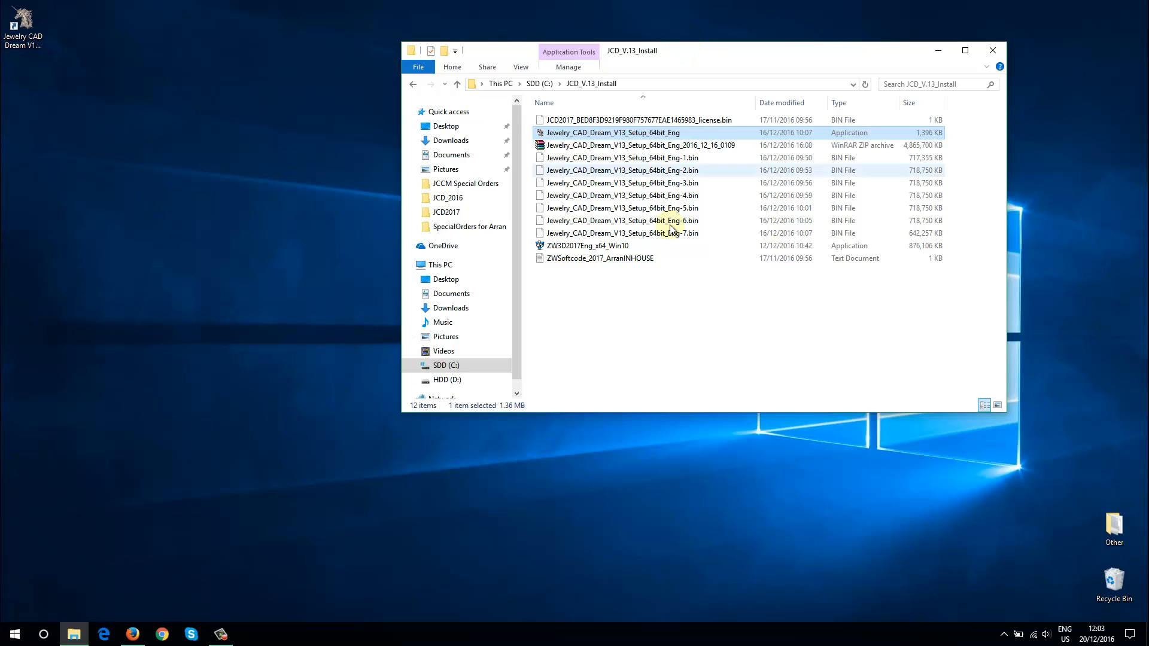
click(638, 315)
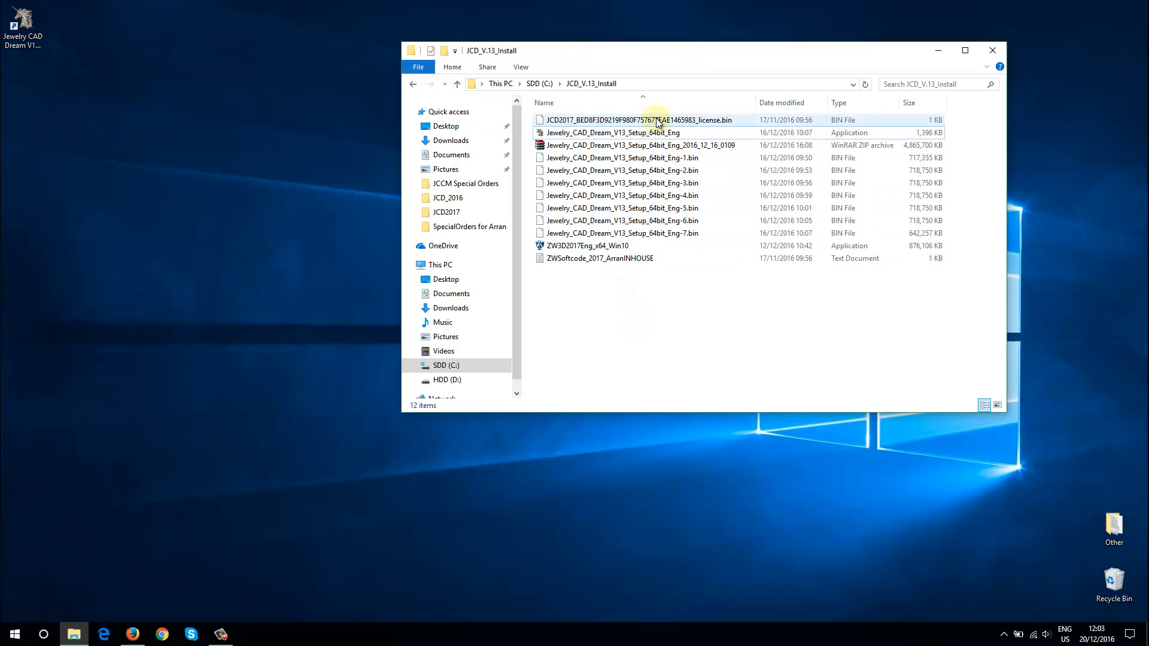
click(27, 30)
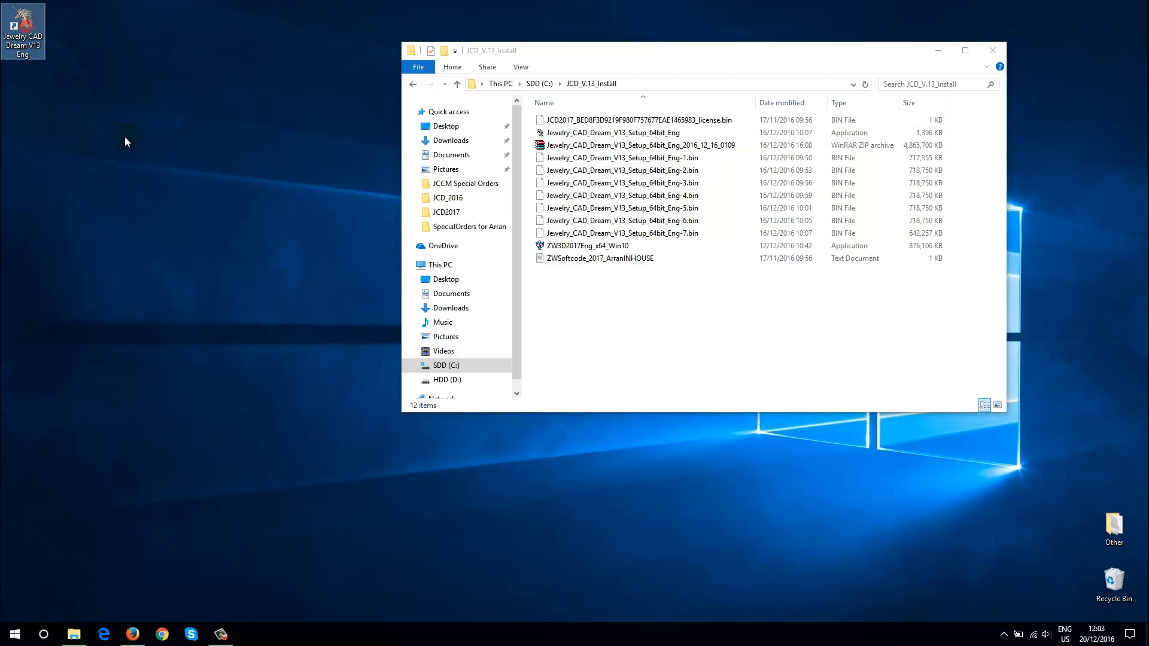
double_click(27, 24)
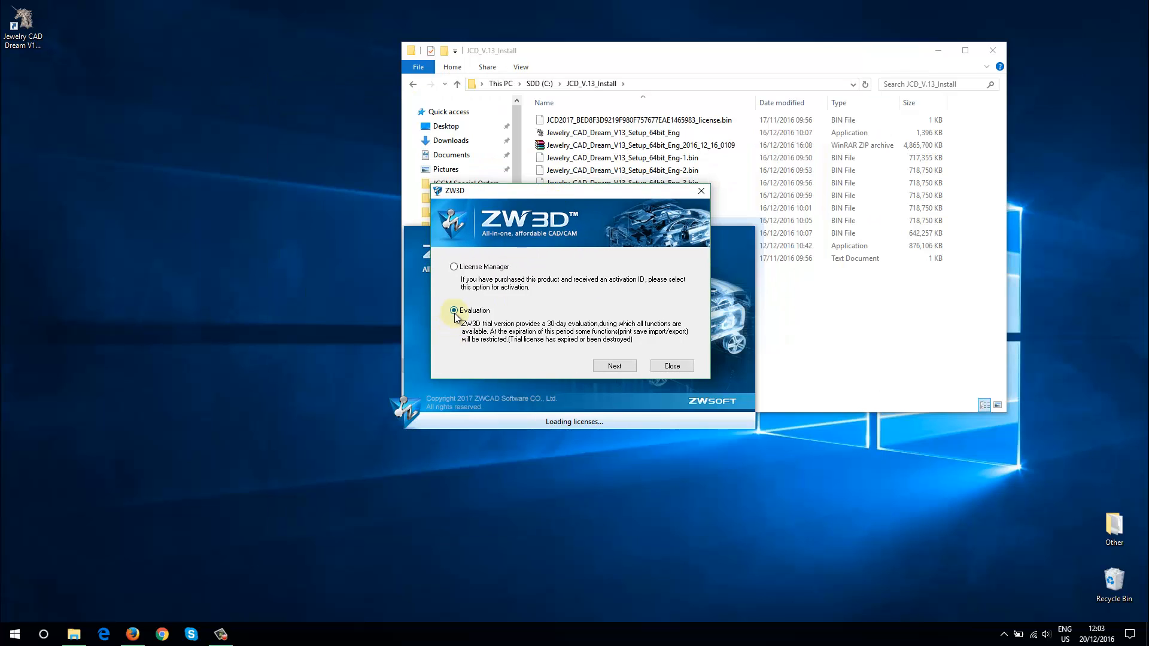
click(454, 268)
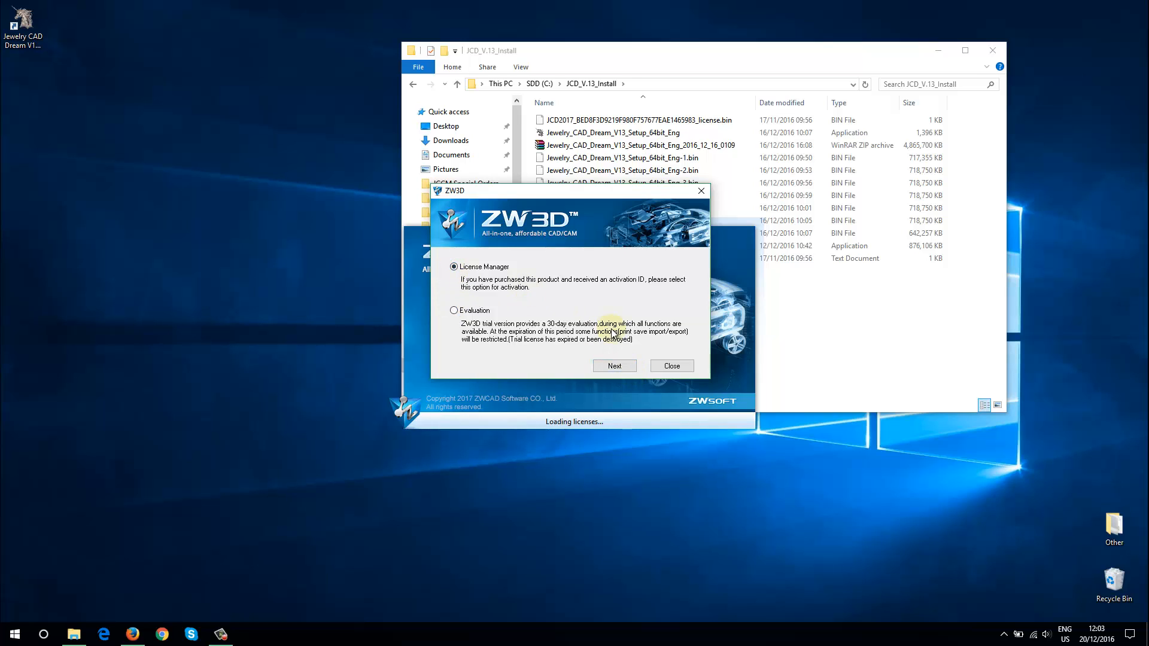
click(614, 365)
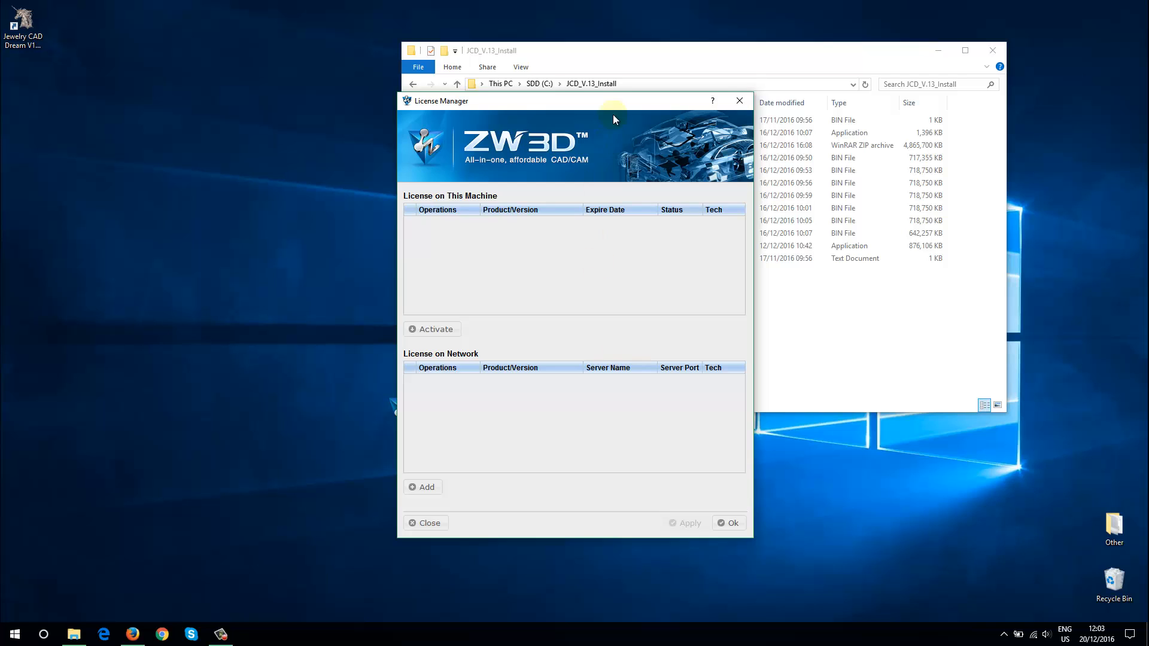
Arrange the License Manager and the install folder side by side and open the ZWSoftcode_2017 text file
drag(617, 106, 319, 79)
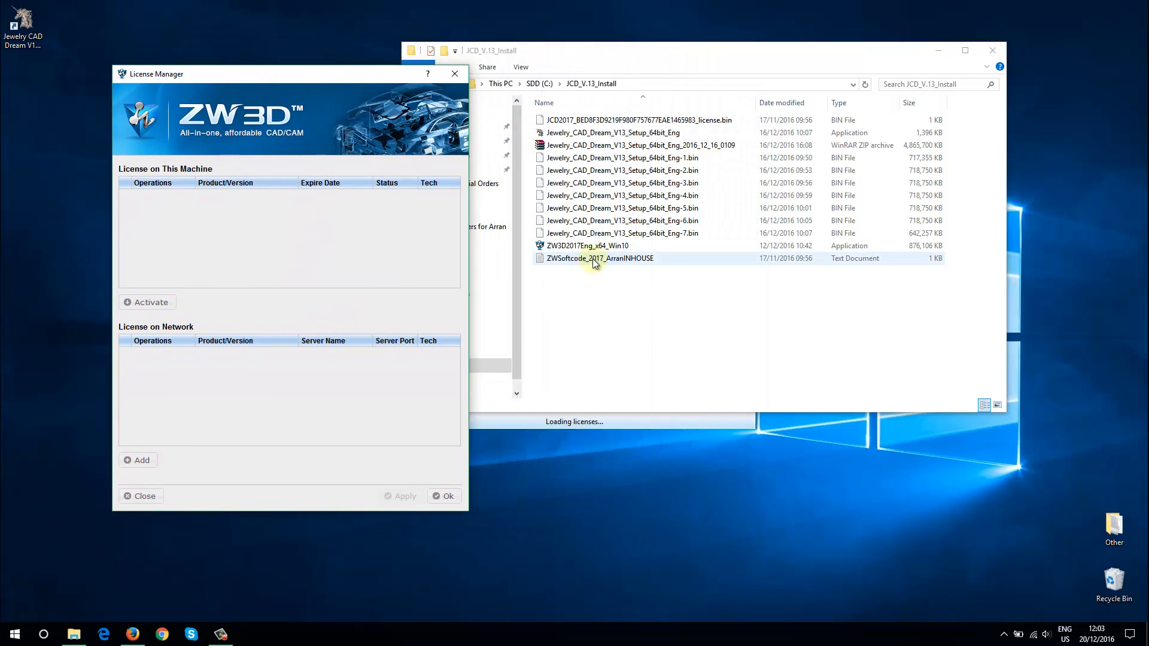
drag(623, 63, 721, 83)
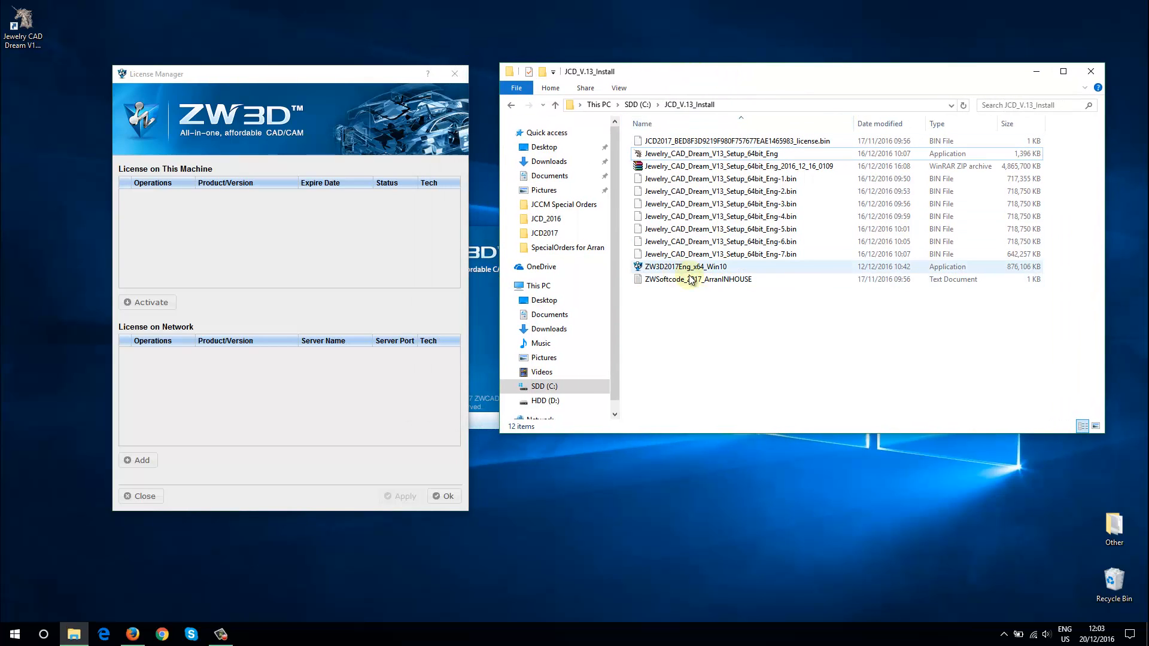
double_click(669, 279)
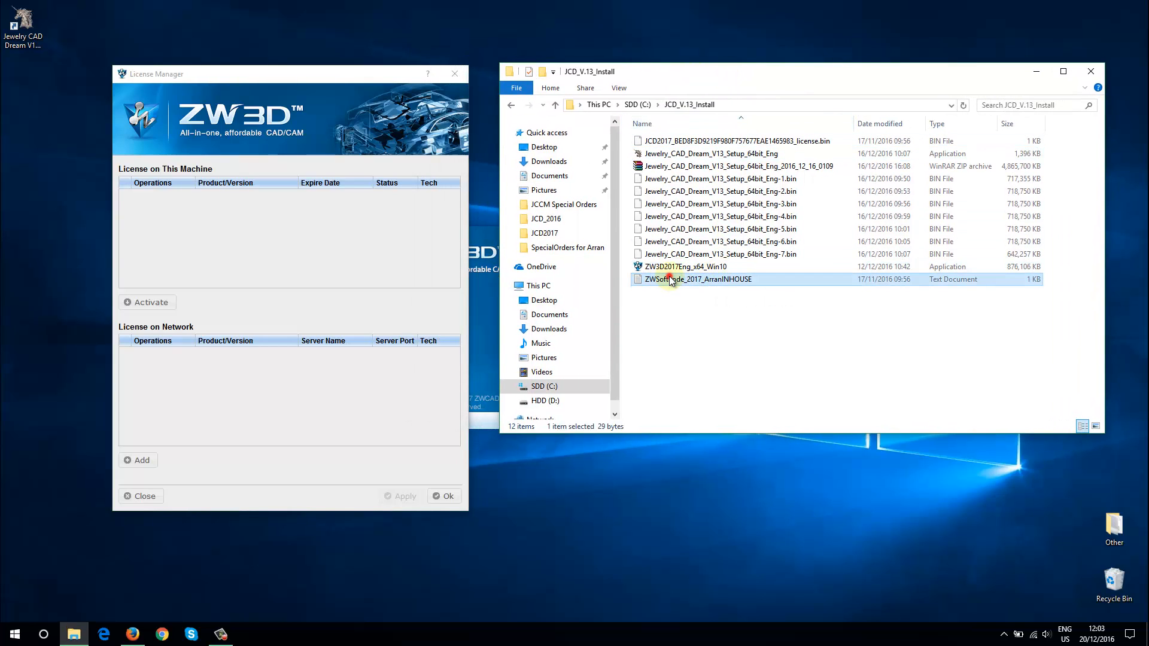
drag(734, 483, 789, 176)
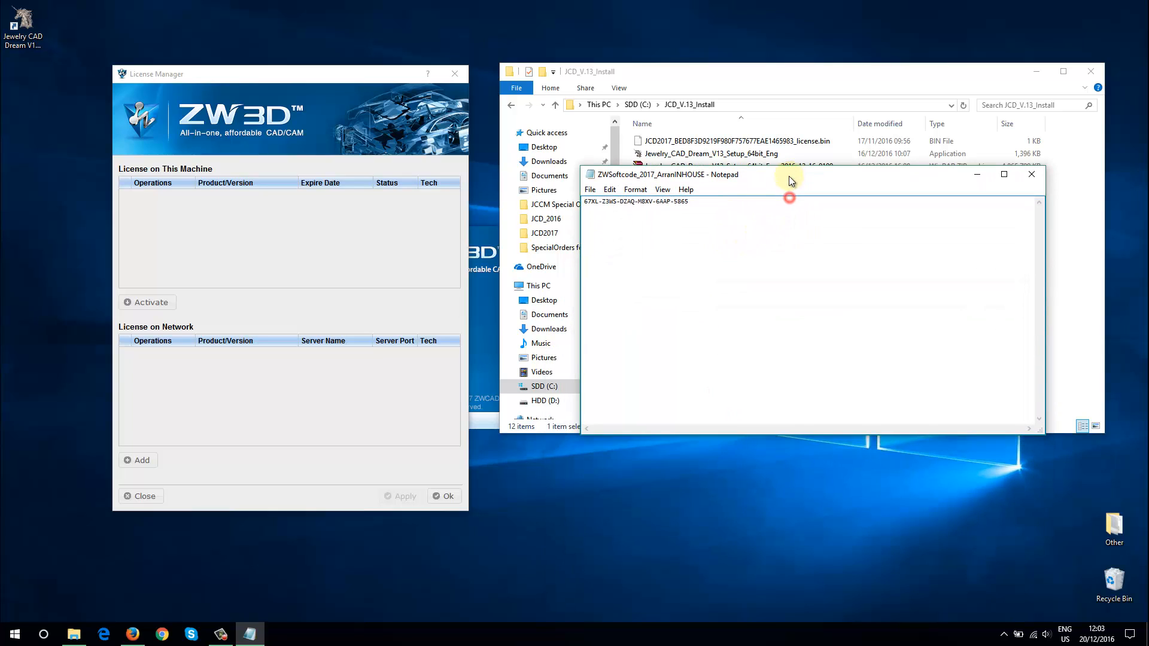
Open the stand-alone online activation in the License Manager and copy the activation code from the text file
drag(738, 209, 485, 210)
click(735, 313)
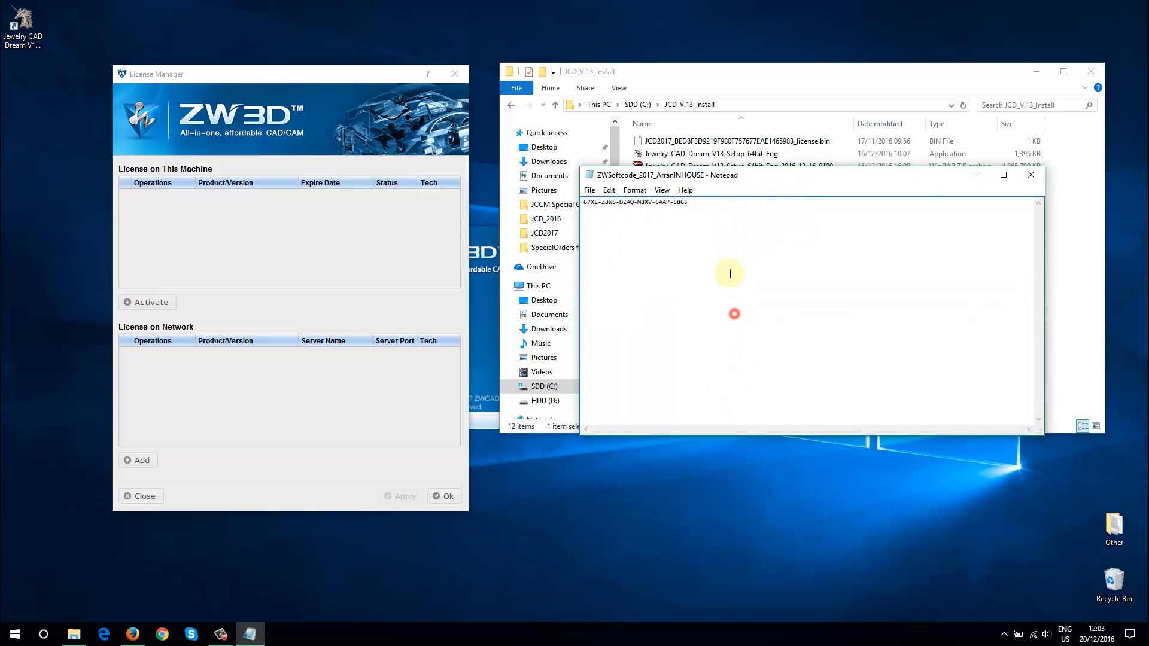
key(ctrl+a)
click(736, 257)
click(154, 303)
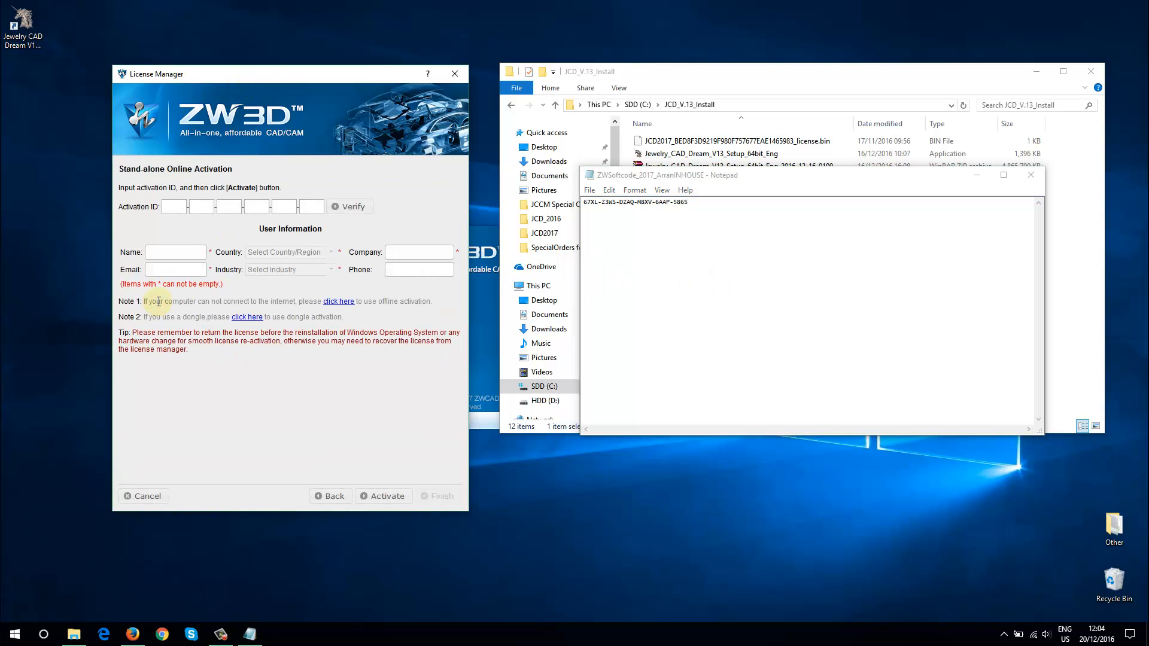
drag(714, 205, 527, 204)
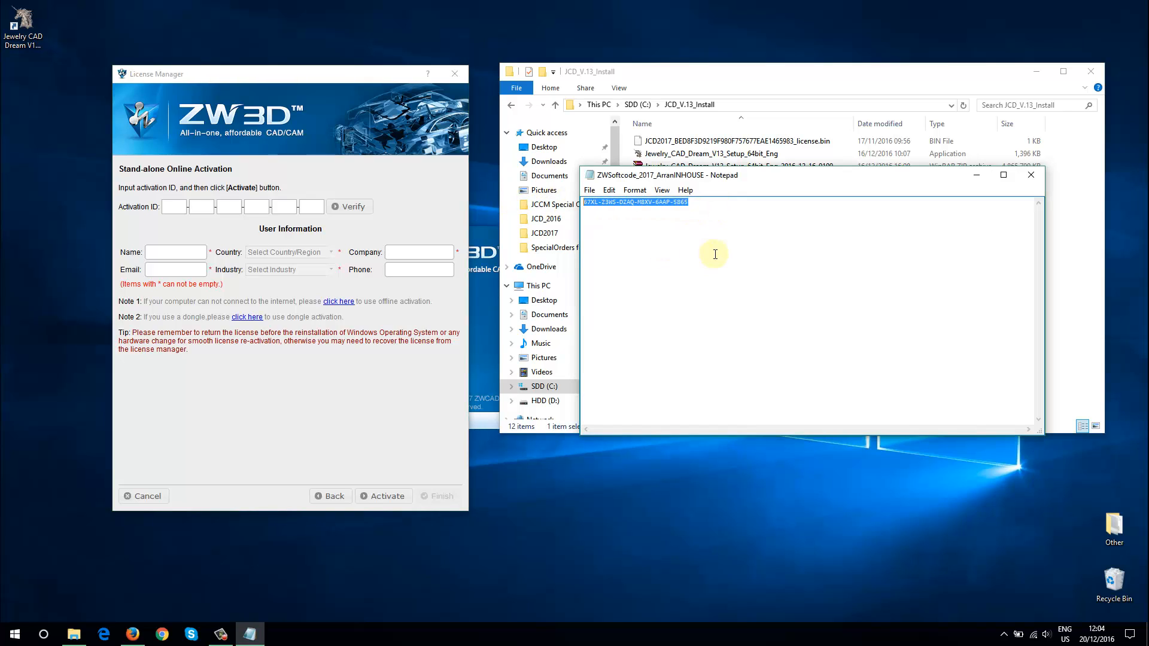
right_click(673, 202)
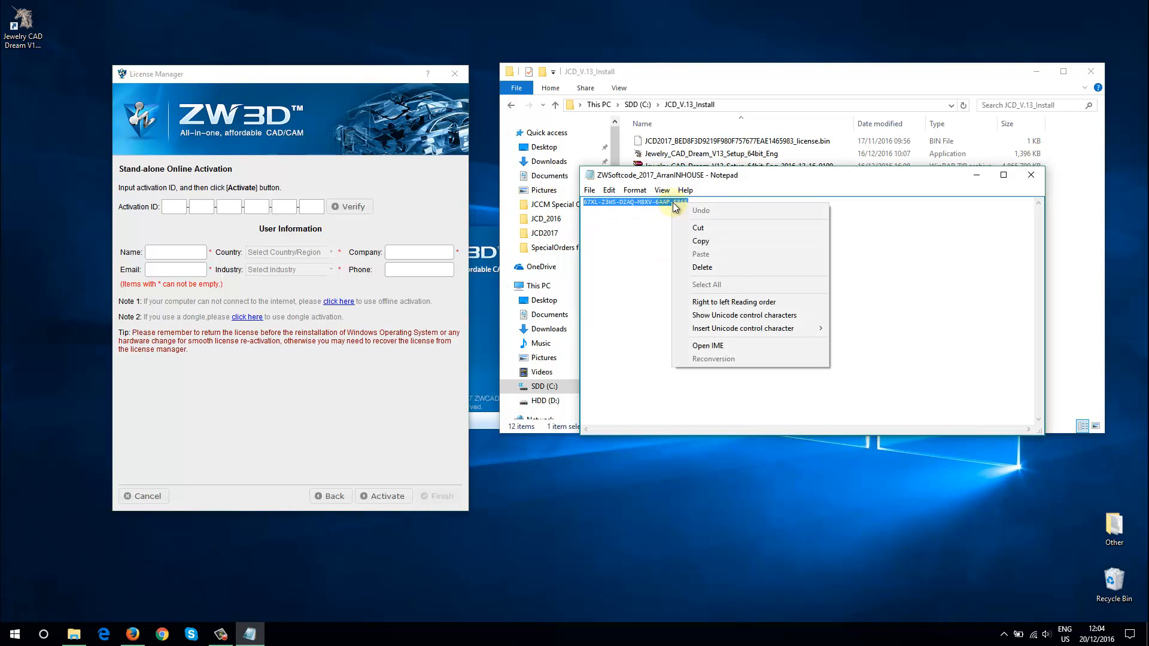
click(697, 242)
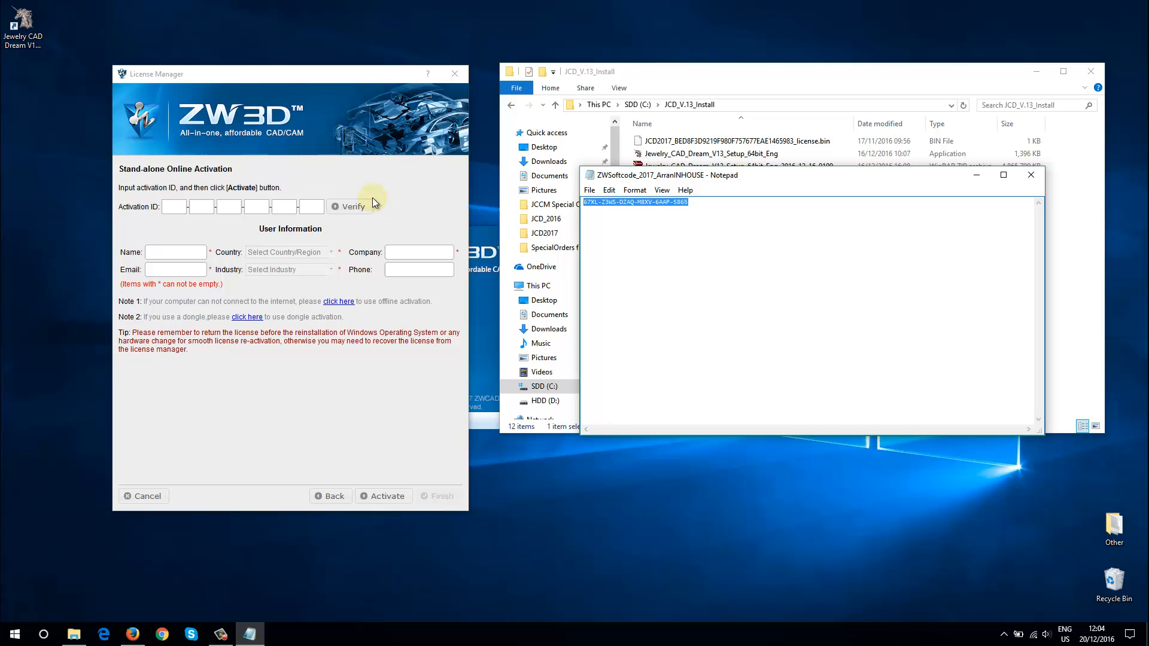
Paste the copied code as the activation ID and verify it
click(171, 208)
right_click(171, 208)
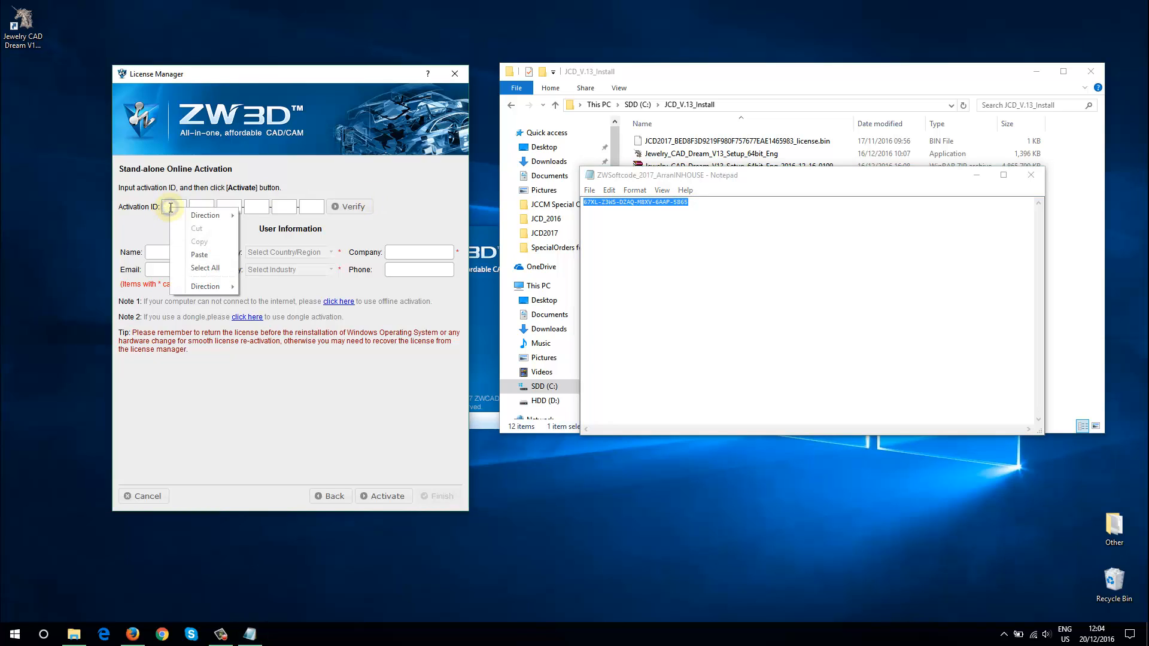
click(198, 250)
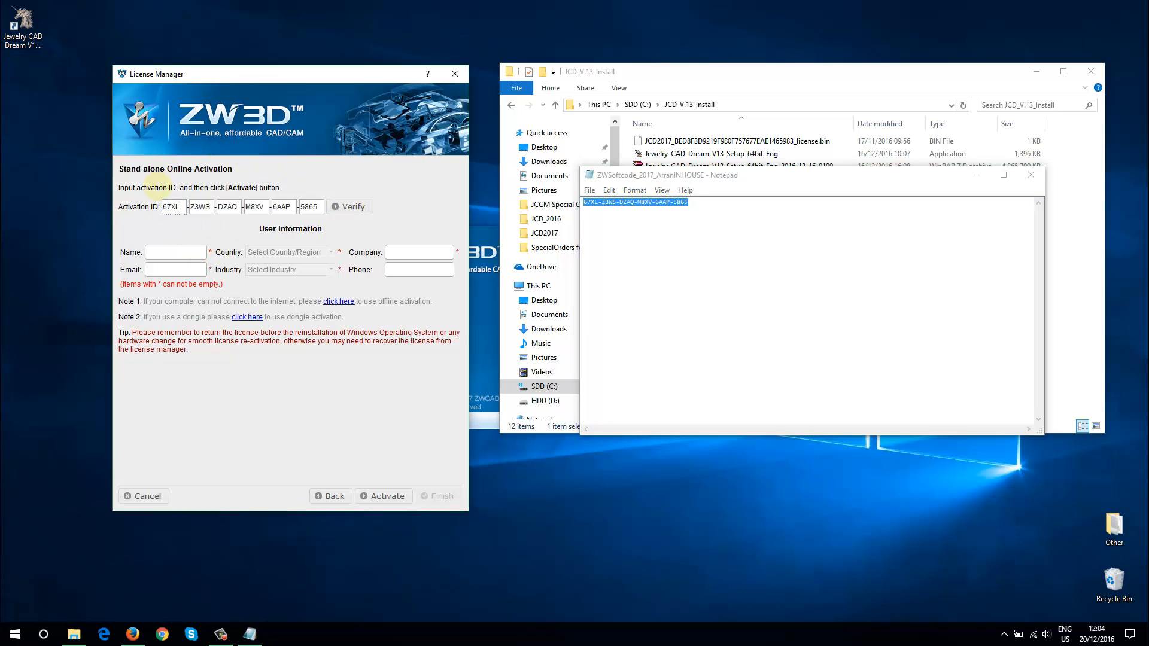
click(349, 206)
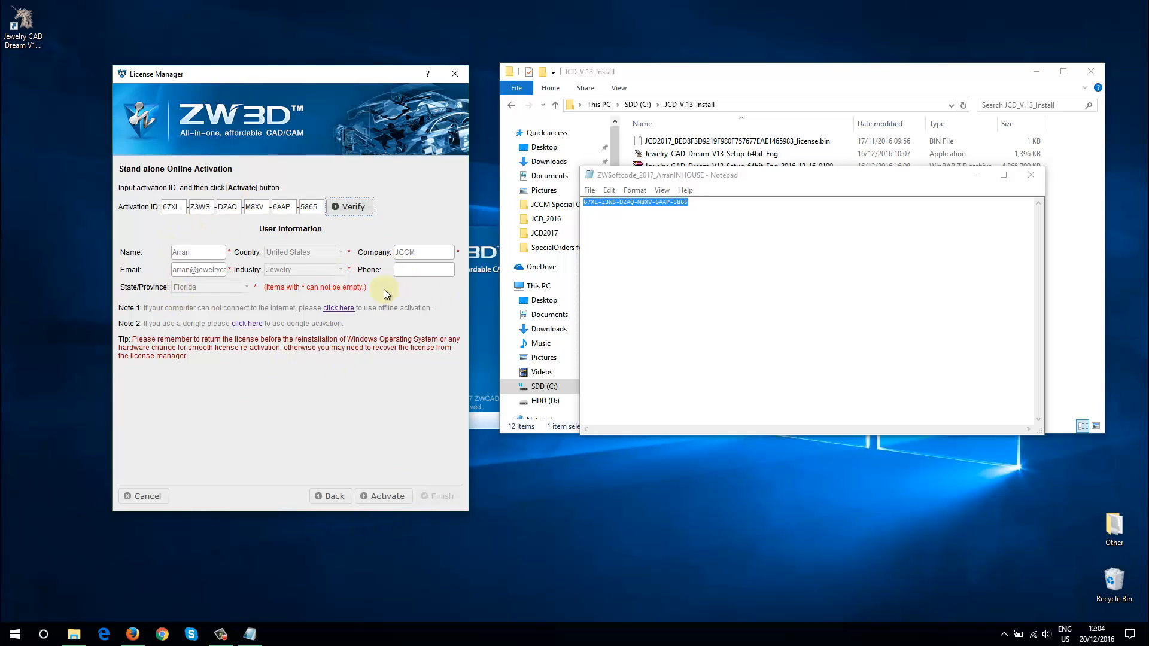
Activate the ZW3D license with the verified user information and close the License Manager
click(402, 495)
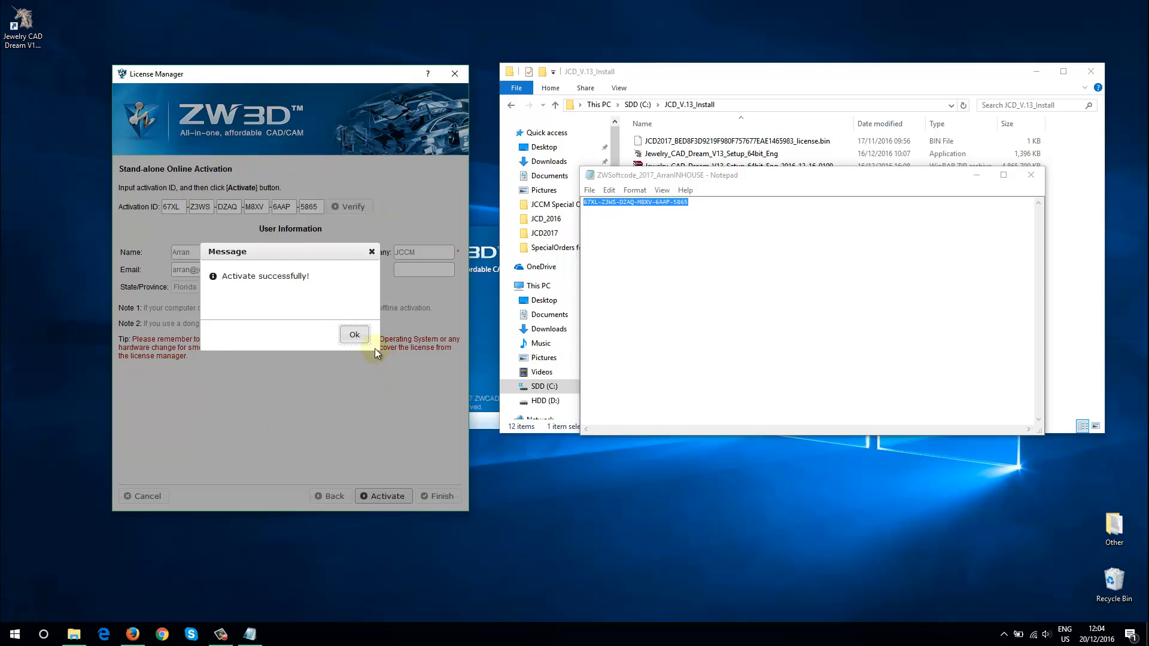
click(355, 336)
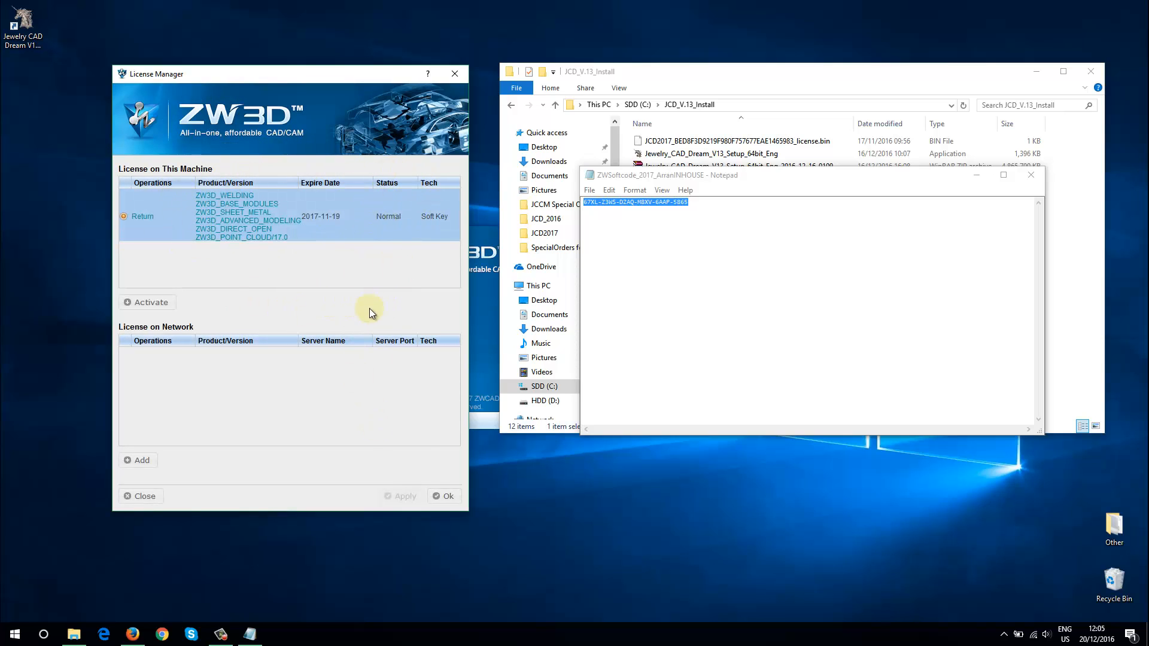
click(444, 497)
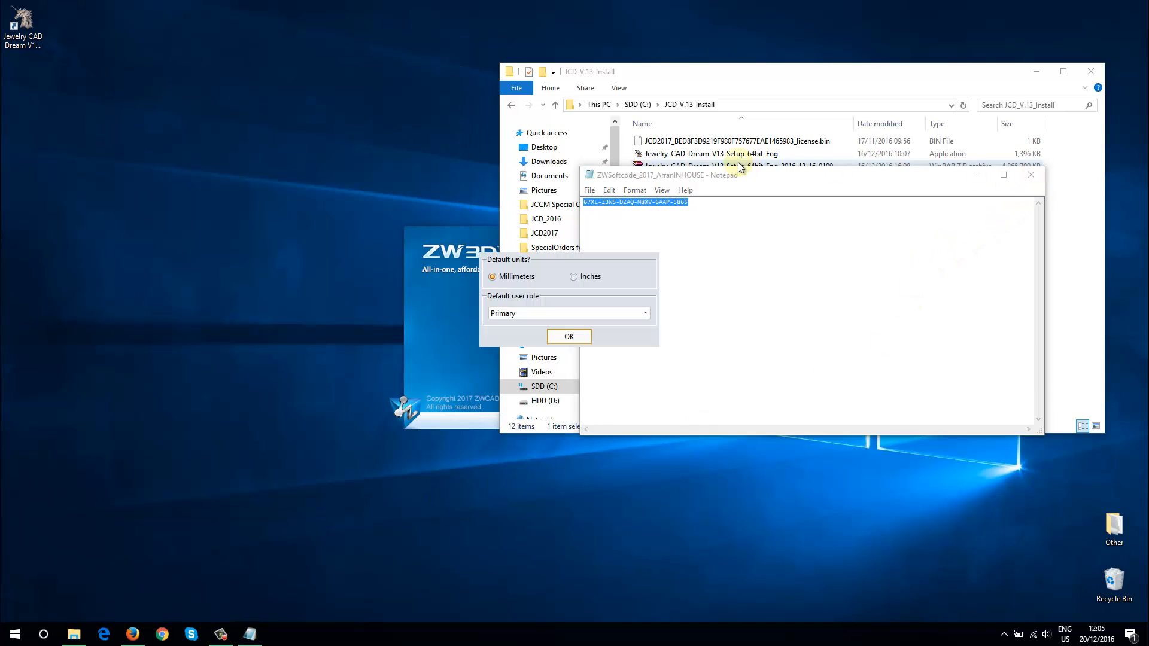
Close the code text file and confirm the start-up defaults with Millimeters as units and Expert as user role
click(1032, 174)
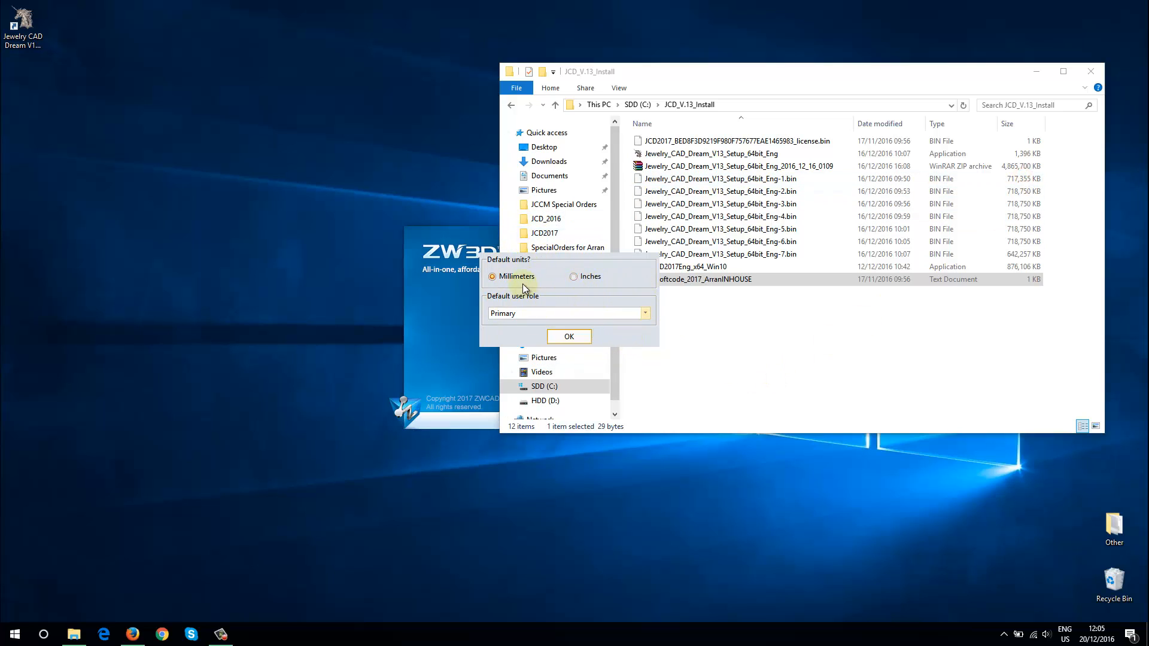
click(573, 260)
click(530, 314)
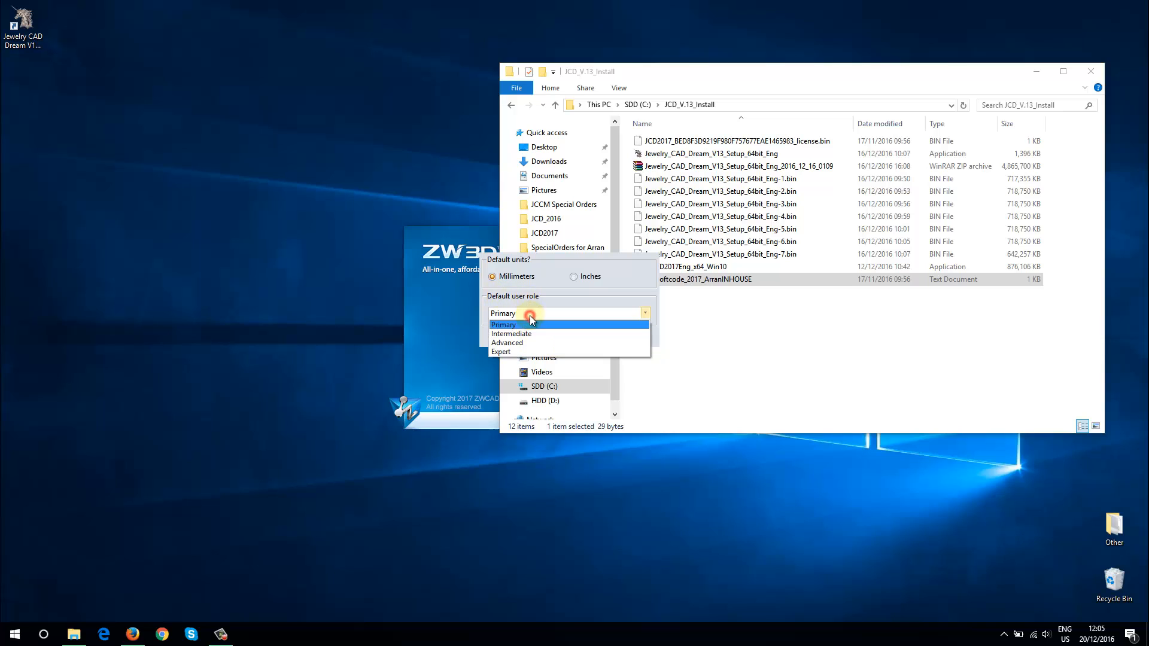
click(500, 353)
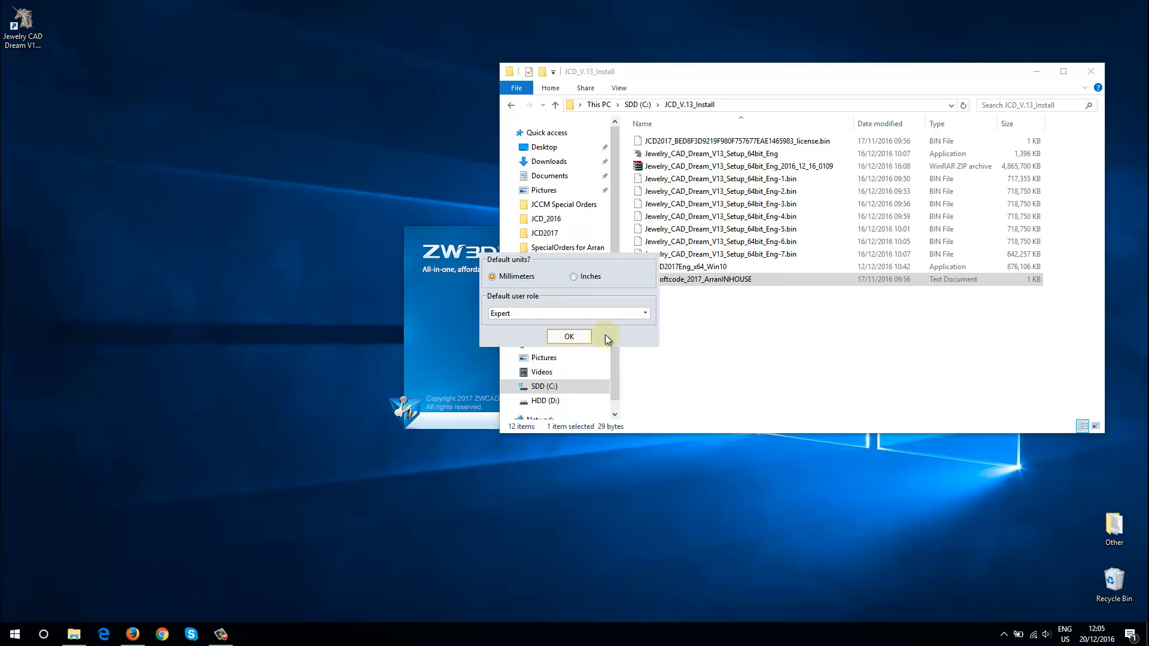
click(568, 338)
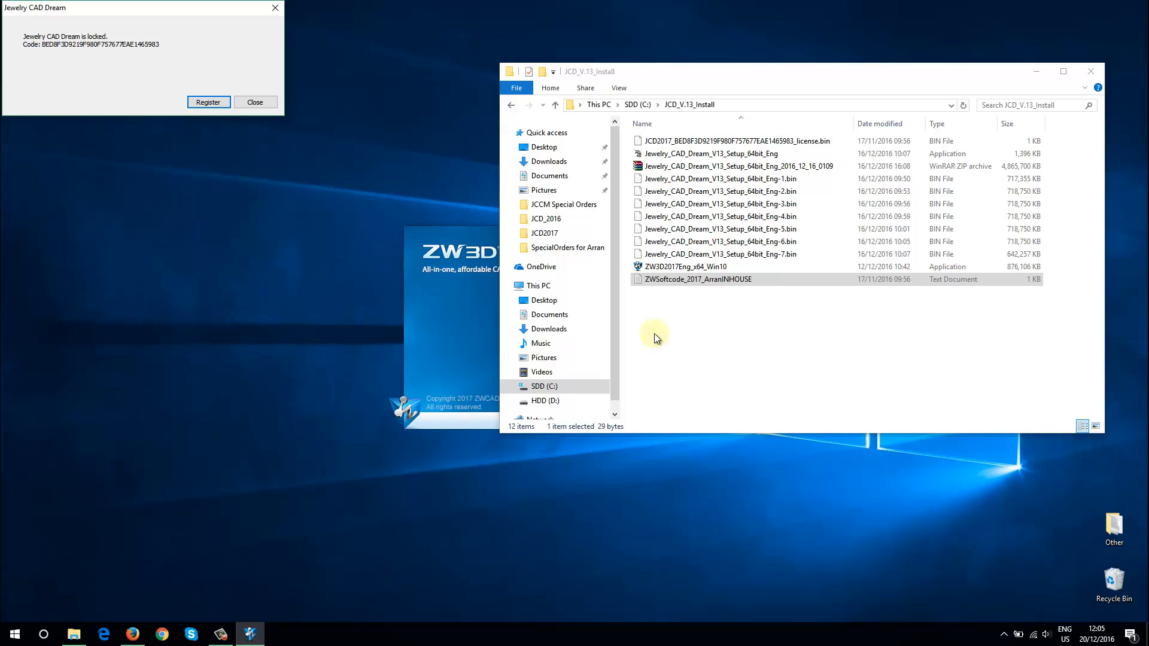
Start the Jewelry CAD Dream registration and browse for the license file in JCD_V.13_Install on the SDD (C:) drive
drag(127, 7, 147, 17)
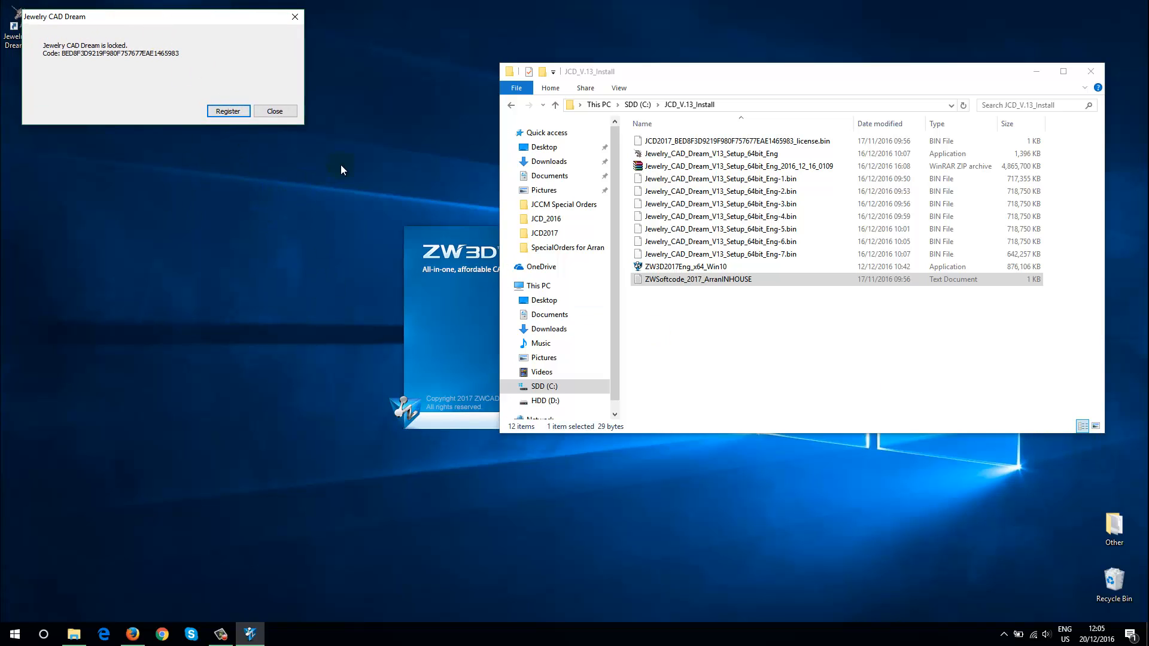
click(228, 112)
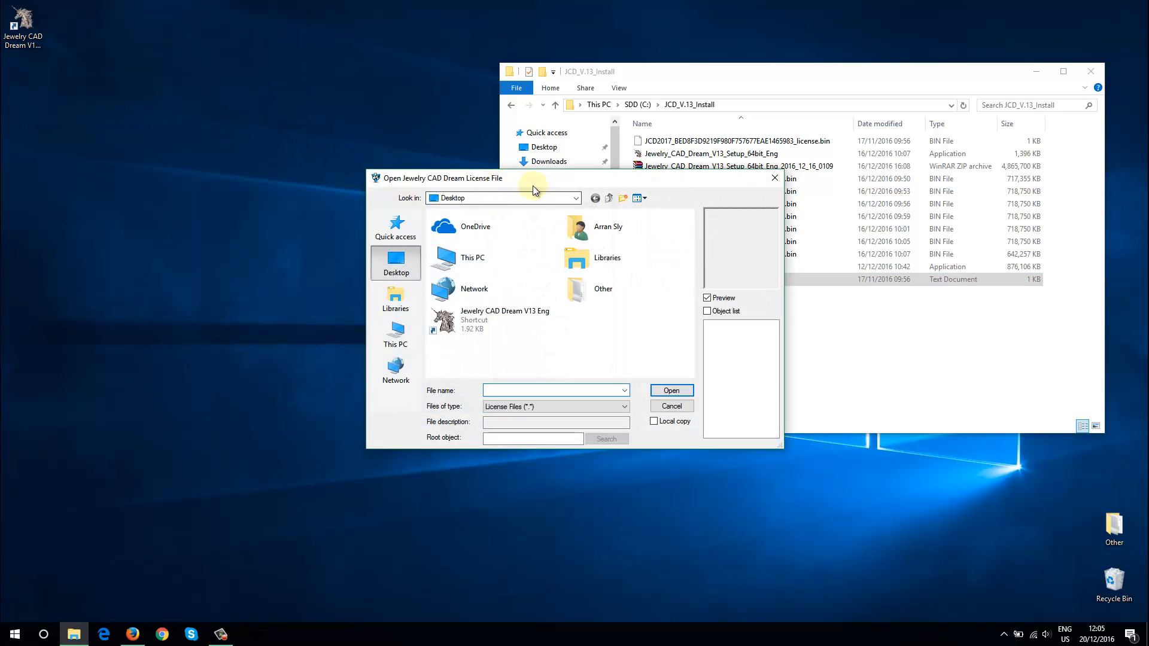
drag(402, 150, 160, 43)
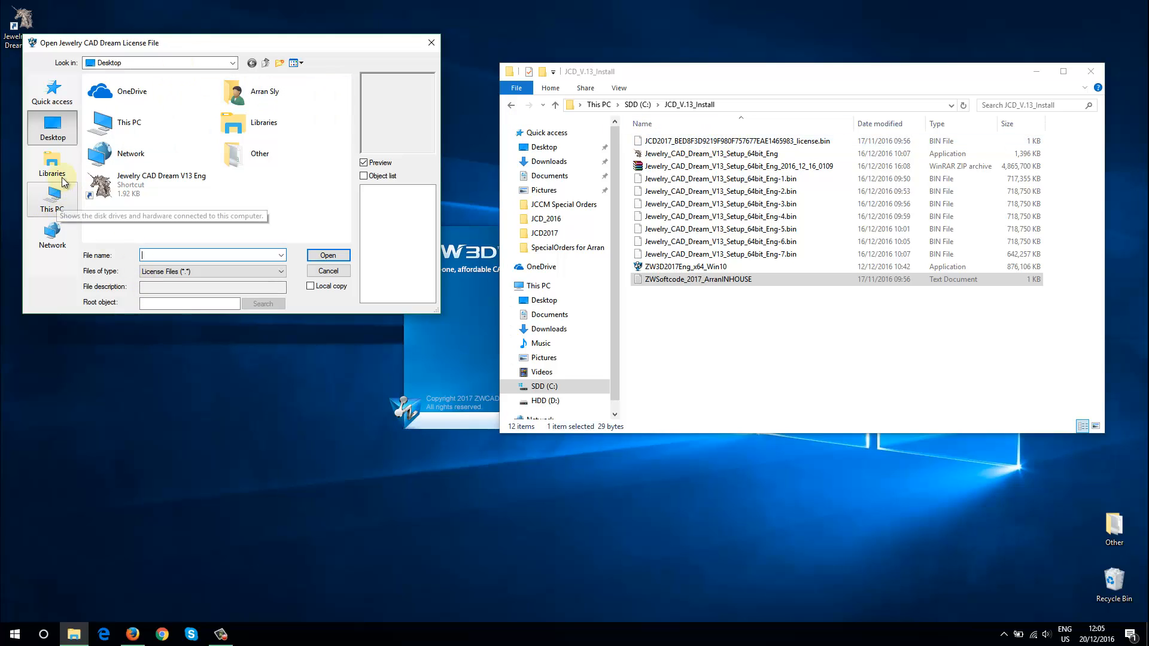
double_click(96, 123)
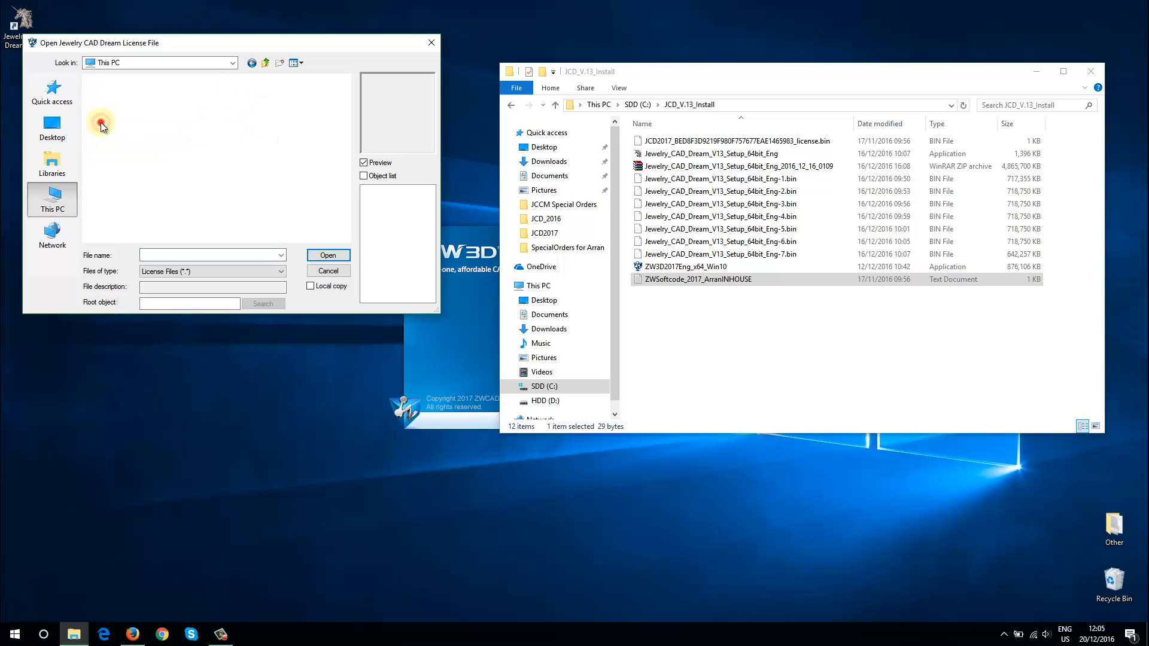
scroll(203, 150, down, 5)
double_click(154, 160)
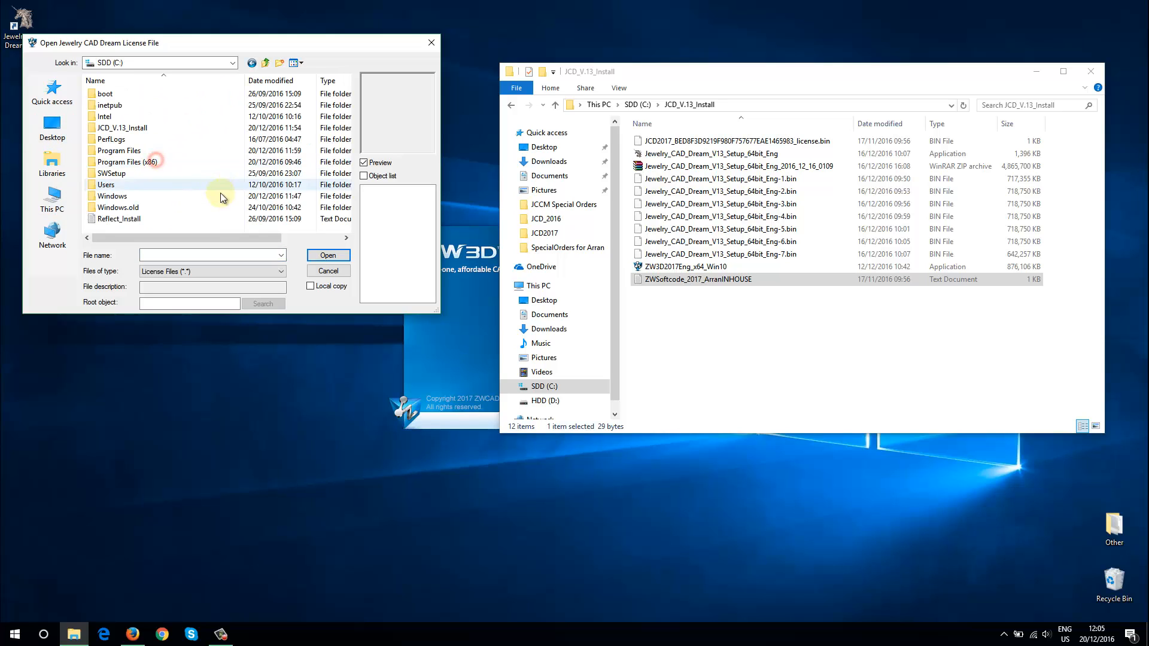
double_click(136, 128)
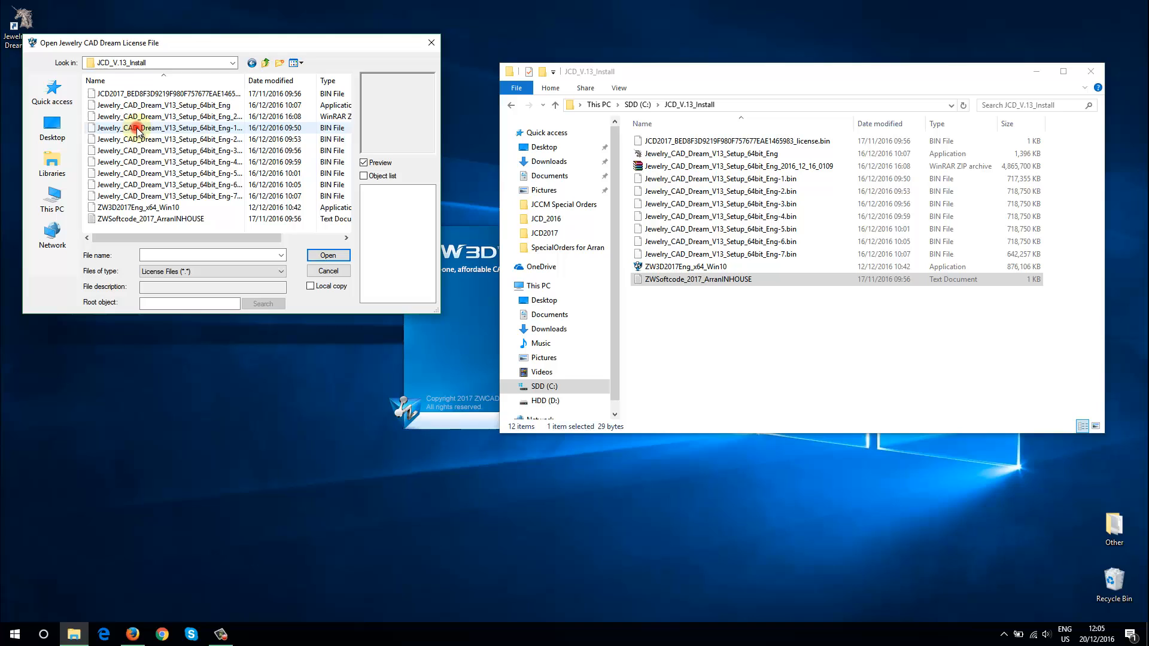
Load the JCD2017 license .bin file to unlock Jewelry CAD Dream and dismiss the license information
click(149, 95)
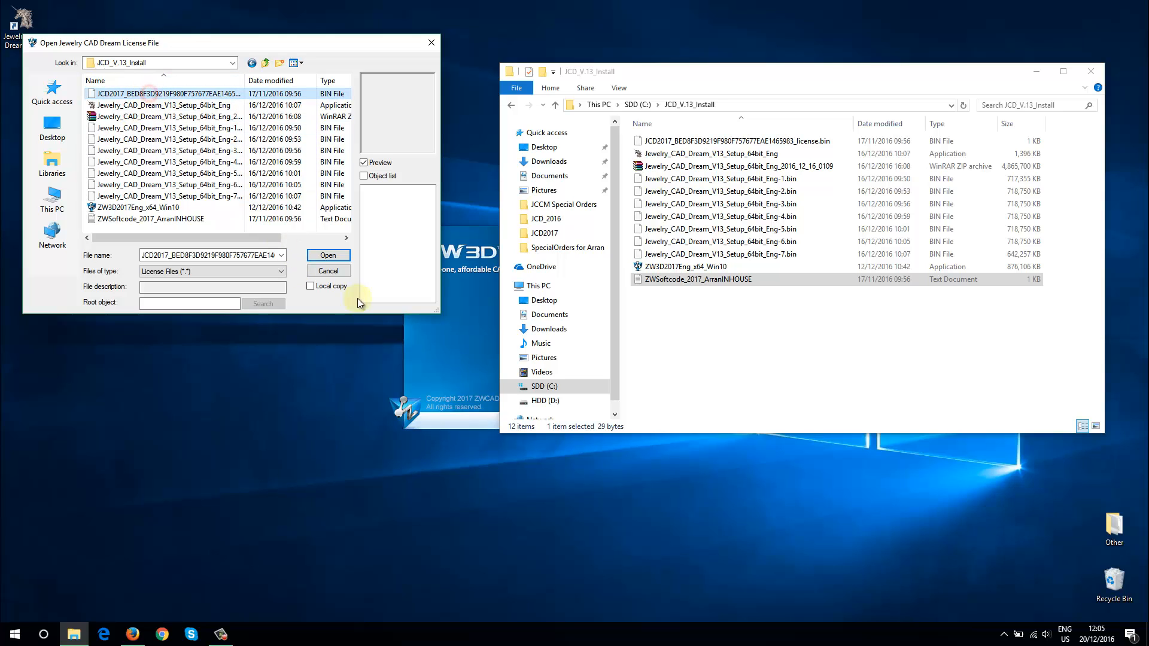
click(339, 256)
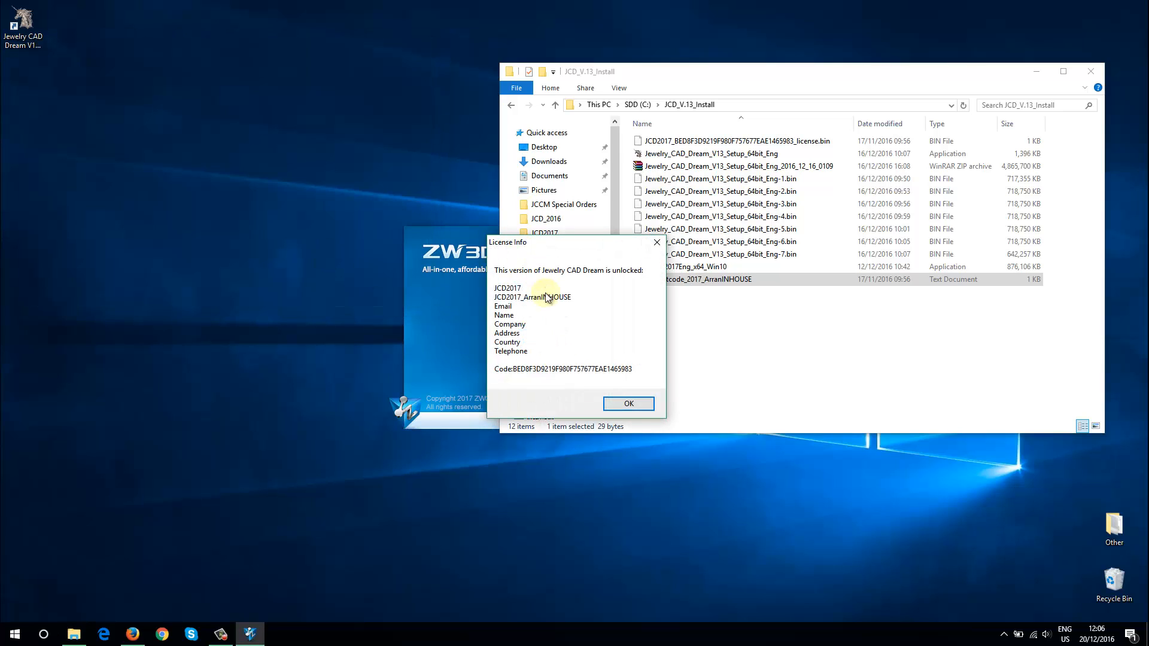
click(629, 404)
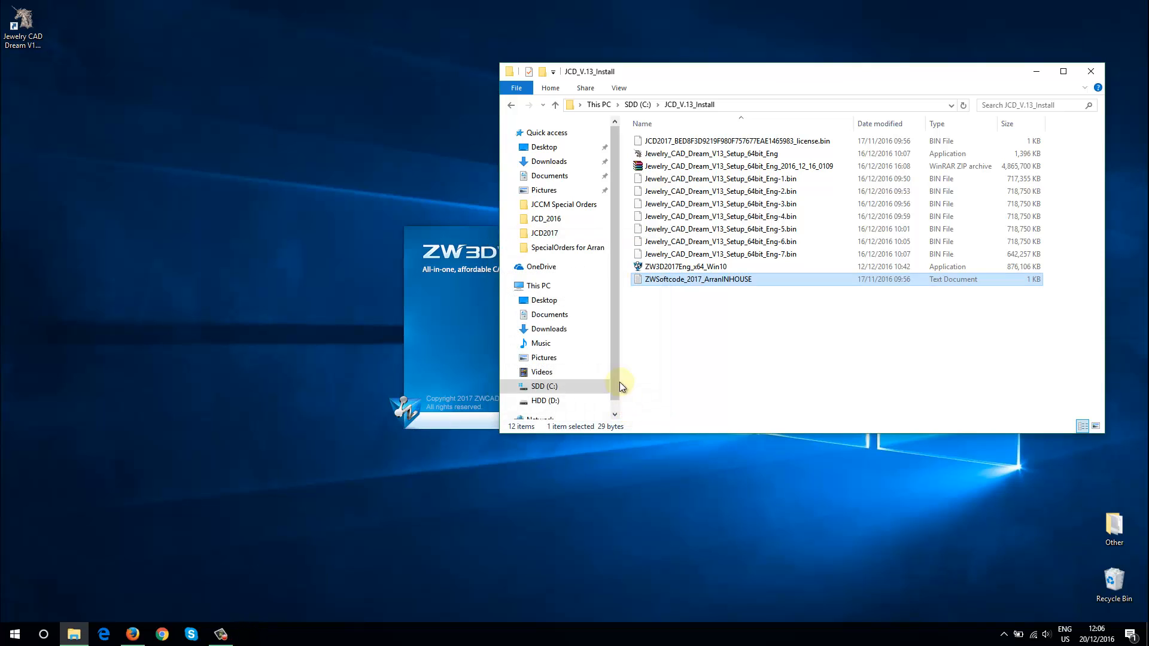
Close the install folder, let Jewelry CAD Dream shut down and restart it from its desktop shortcut
click(1092, 72)
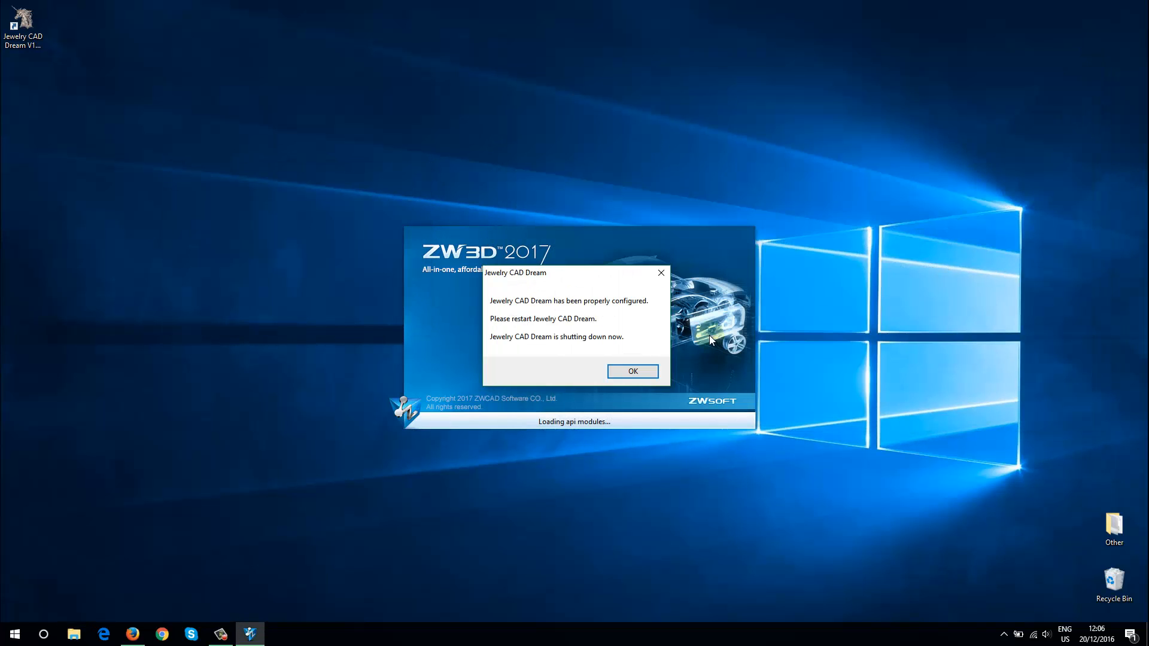
click(628, 372)
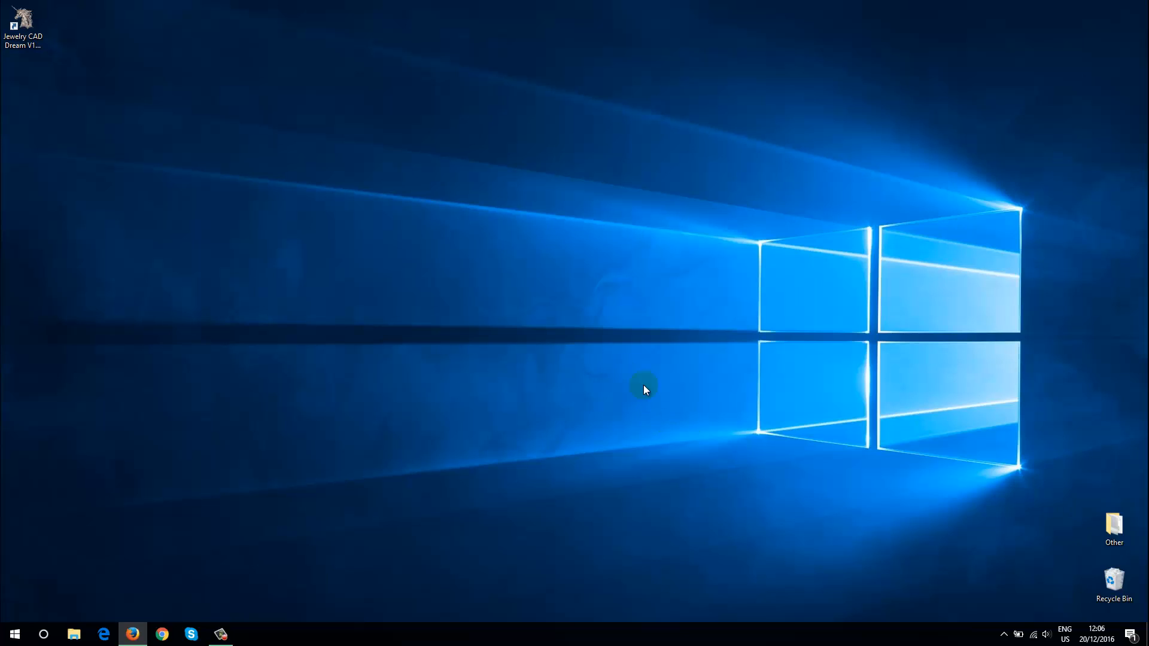
double_click(30, 24)
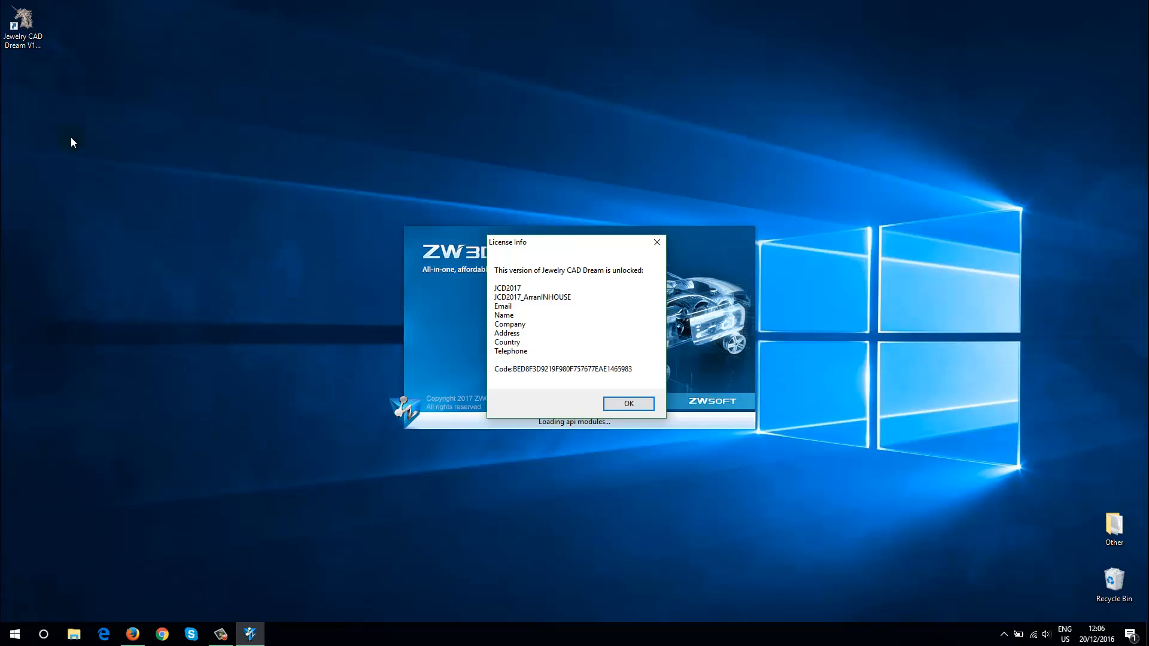
click(621, 409)
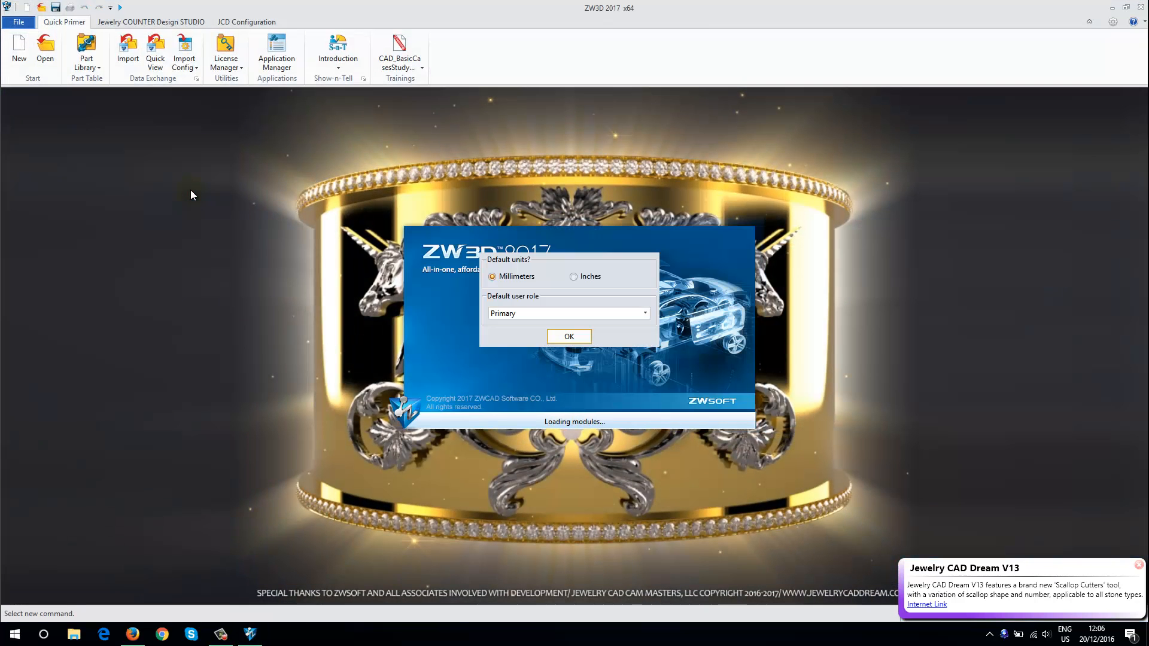
Set the default user role to Expert with Millimeters as units, and dismiss the quick tip and the Jewelry CAD Dream V13 notification
click(525, 313)
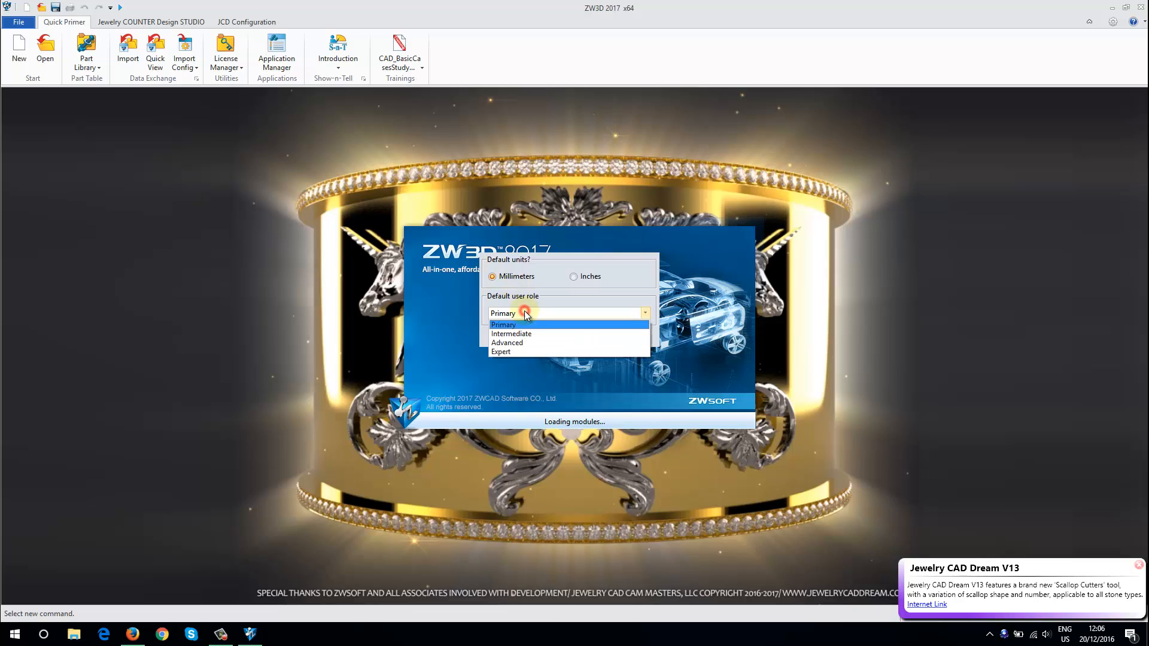
click(510, 351)
click(570, 342)
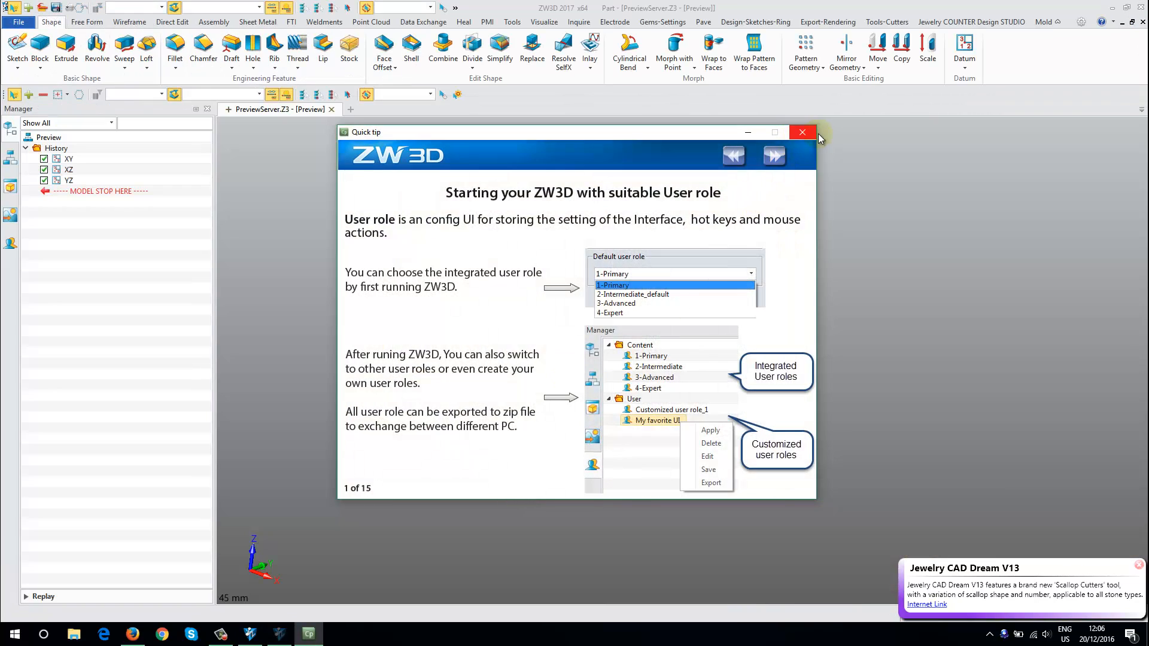
click(805, 133)
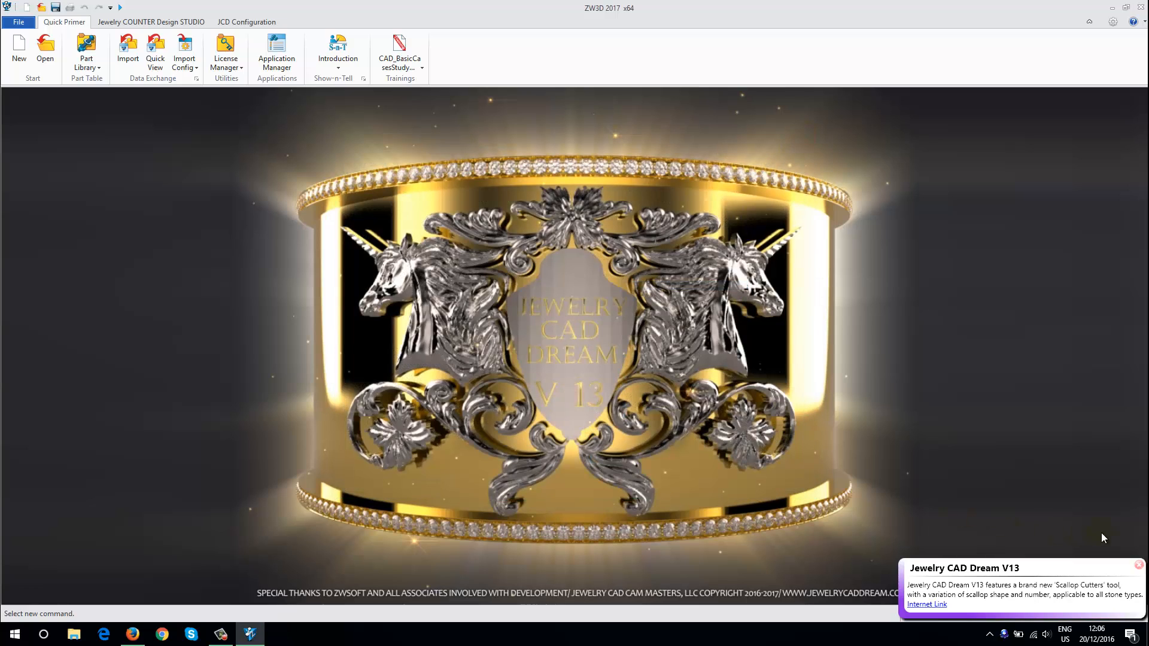
click(1139, 565)
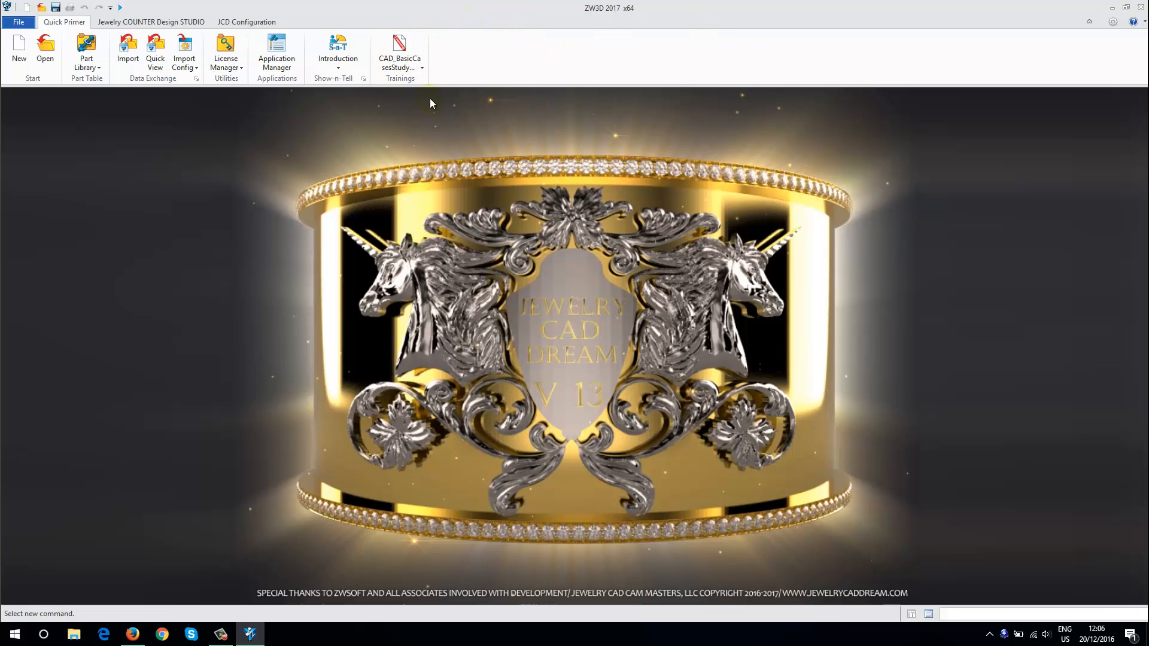
Create a new Part/Assembly file from the BasicClosed_Solitaire template
click(19, 54)
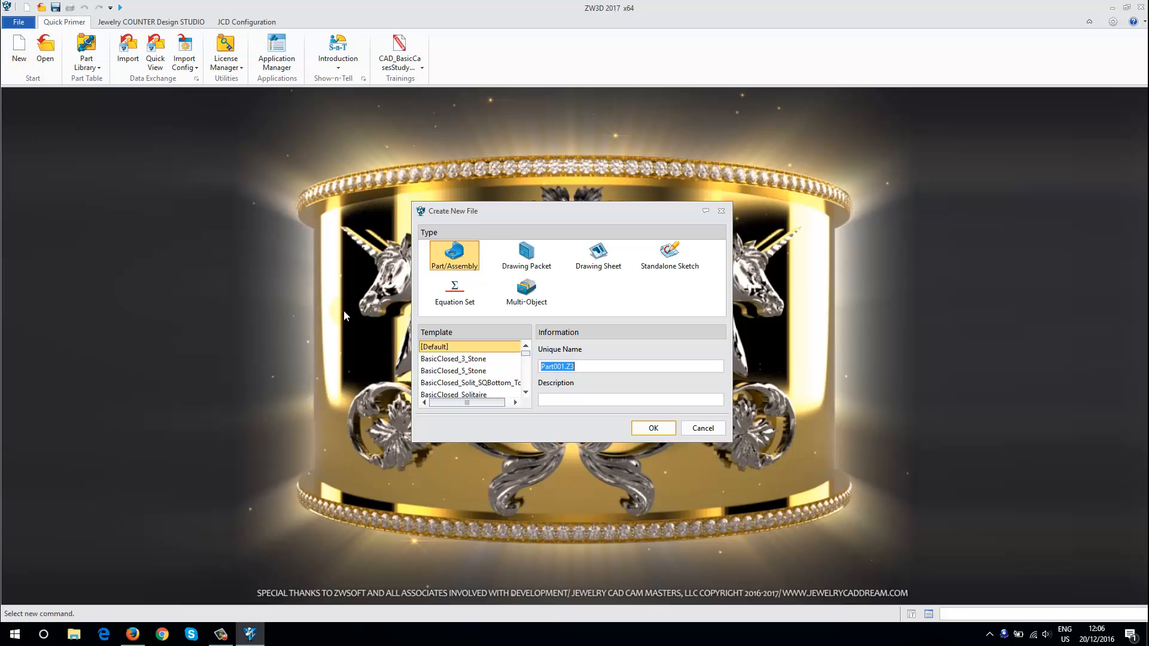
click(457, 395)
click(643, 427)
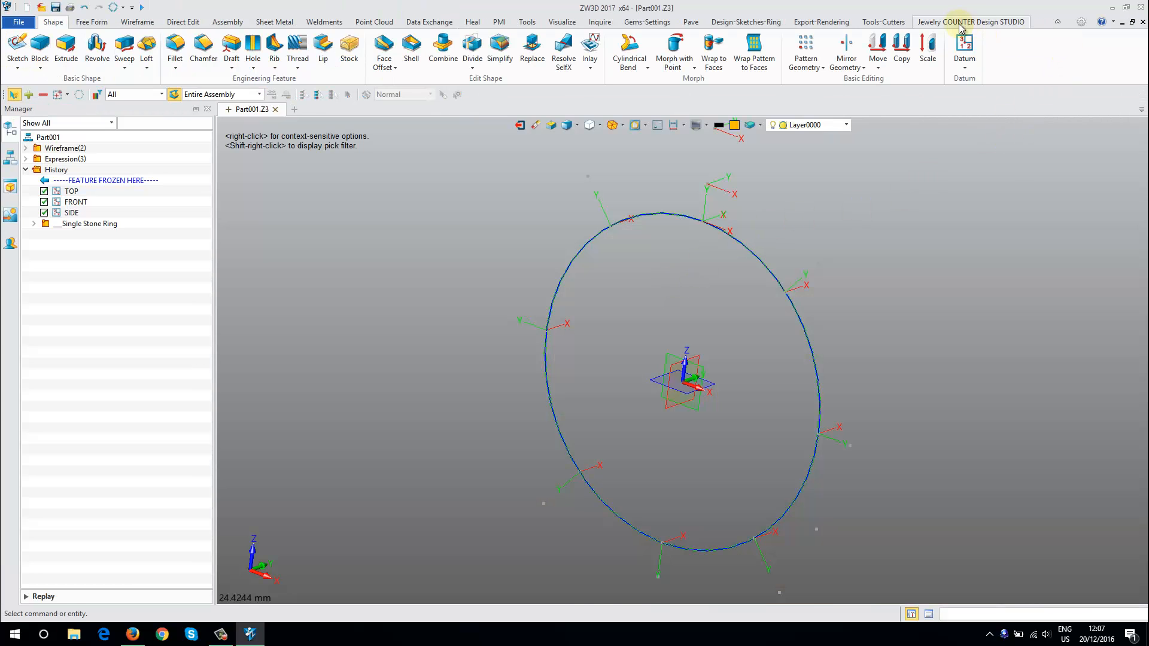
click(884, 21)
click(776, 24)
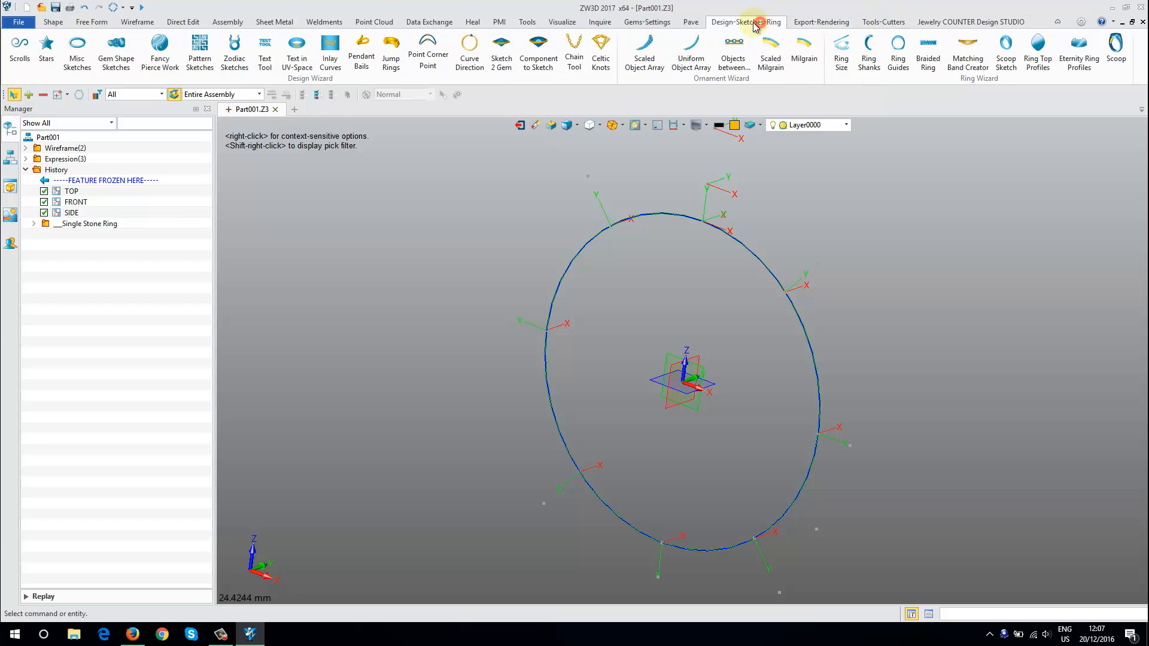
View the gem and setting tools, and apply the Primary user role from the available content roles
click(648, 22)
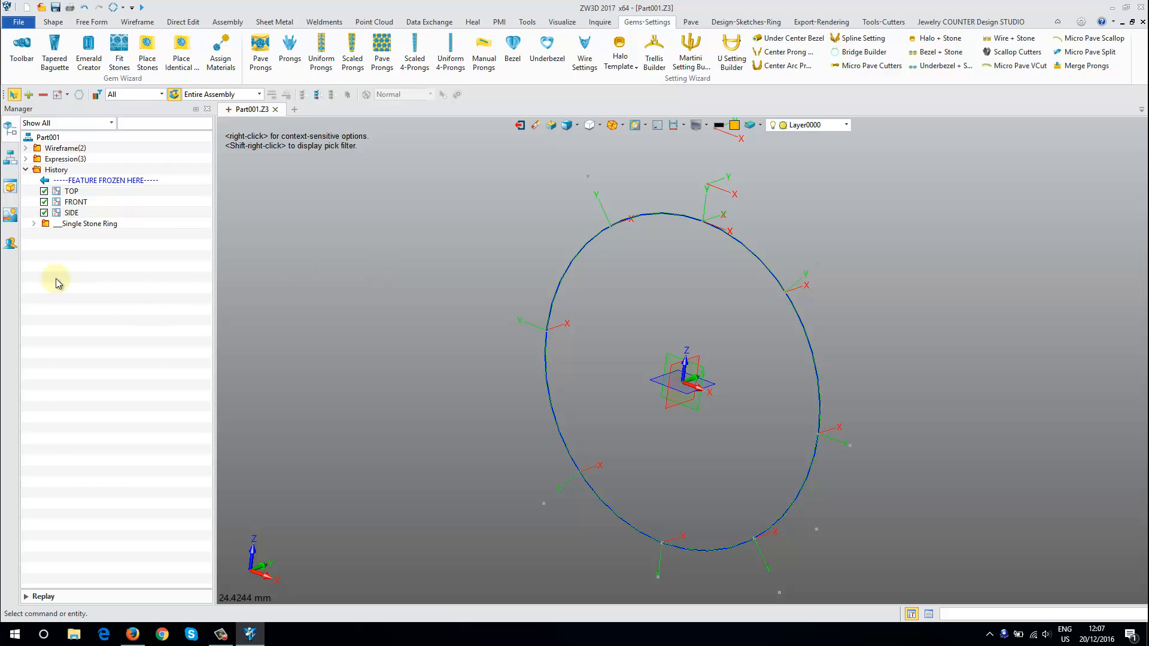
click(10, 244)
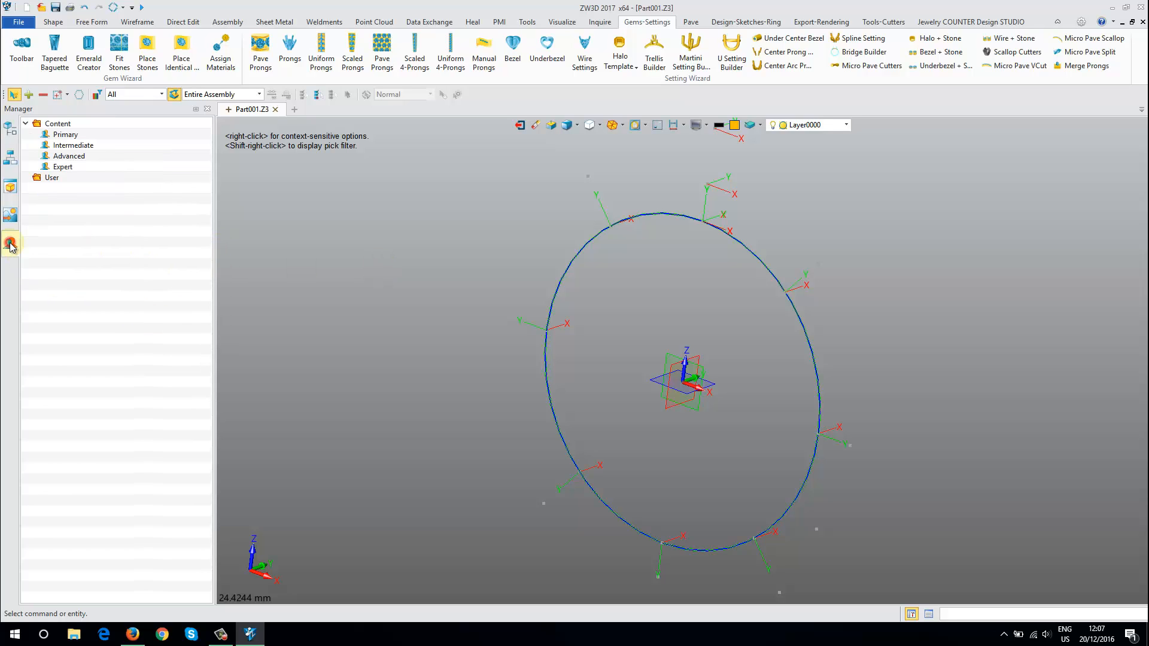
right_click(60, 137)
right_click(59, 168)
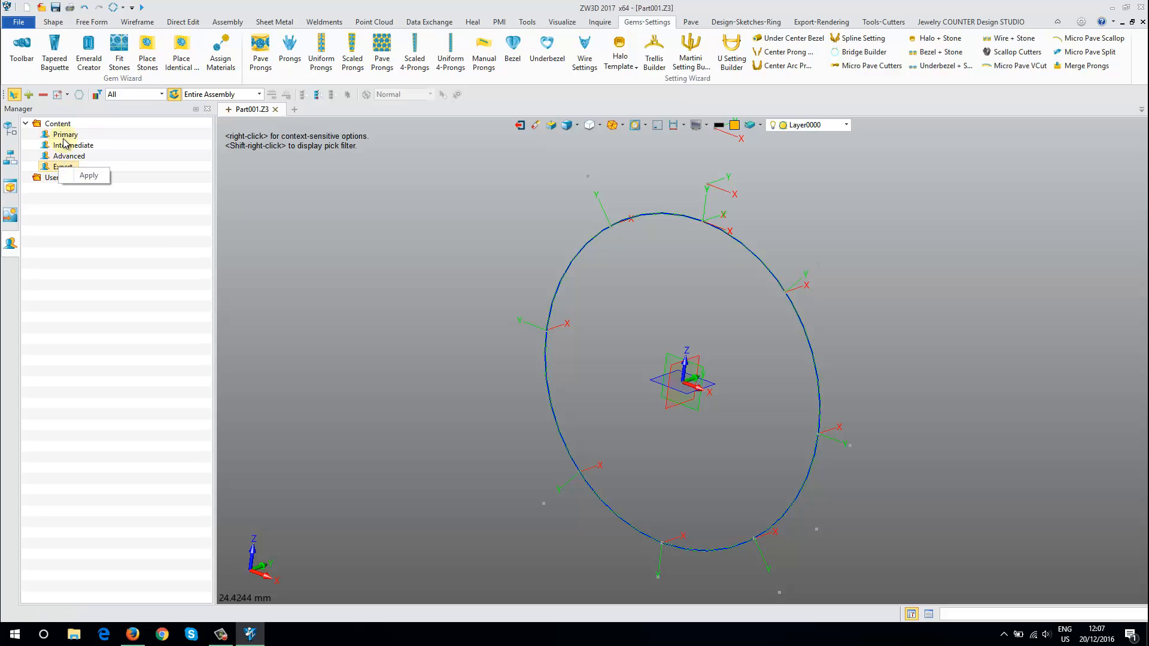
right_click(64, 137)
click(54, 22)
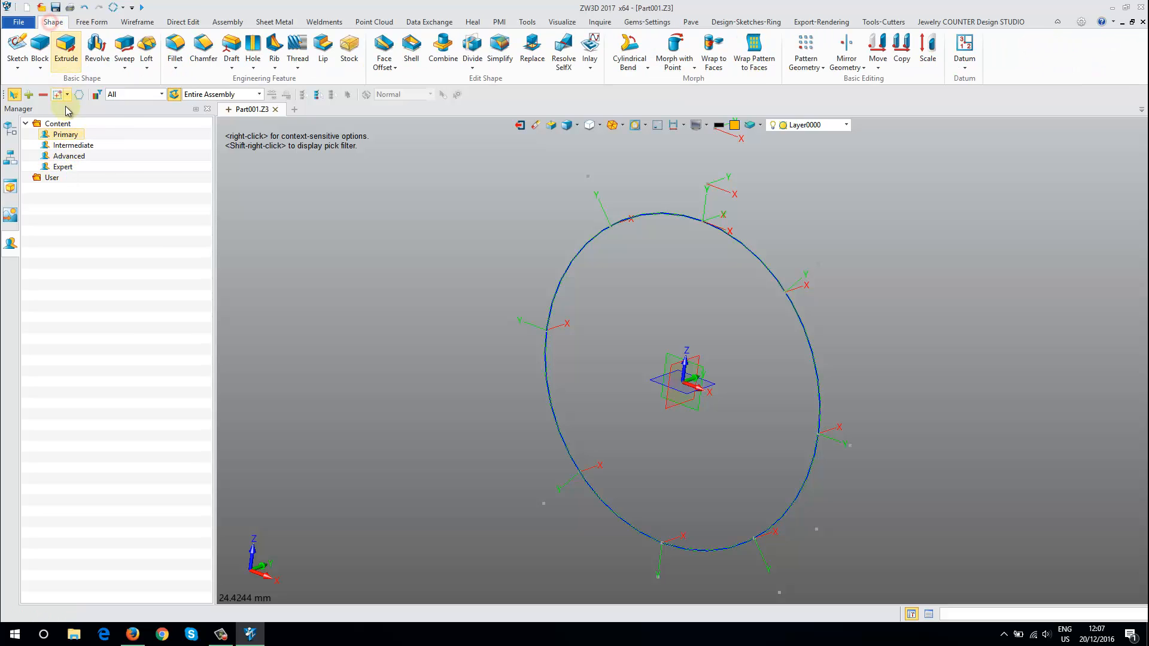
right_click(62, 137)
click(78, 144)
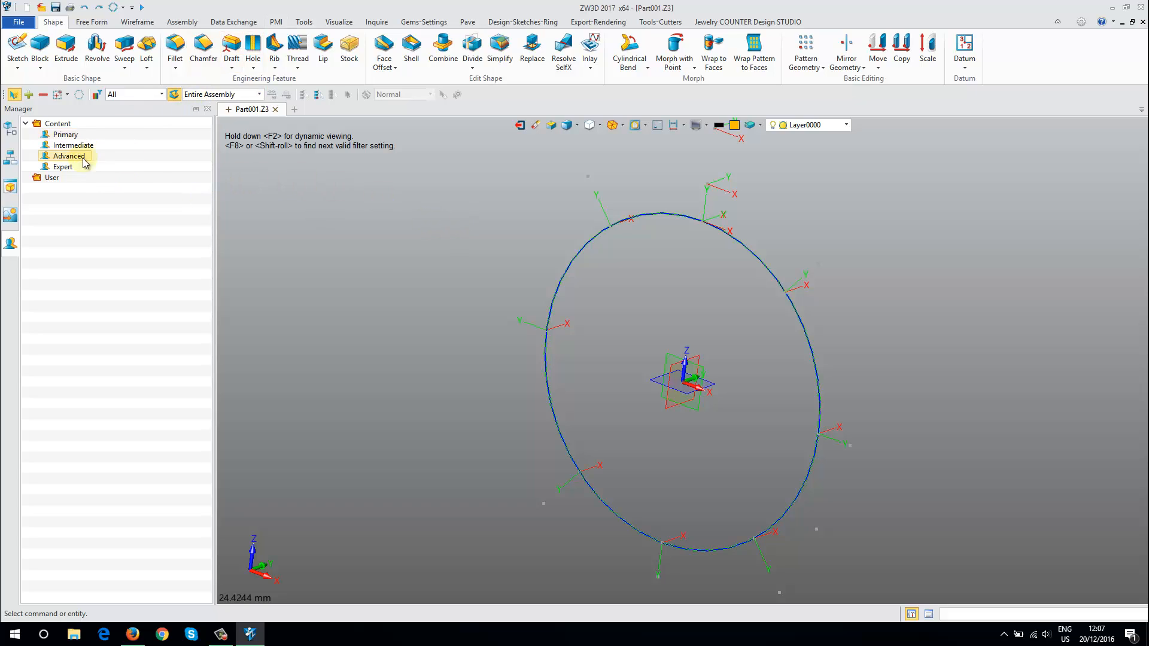
Apply the Expert user role to bring back the full set of modelling tools
right_click(68, 171)
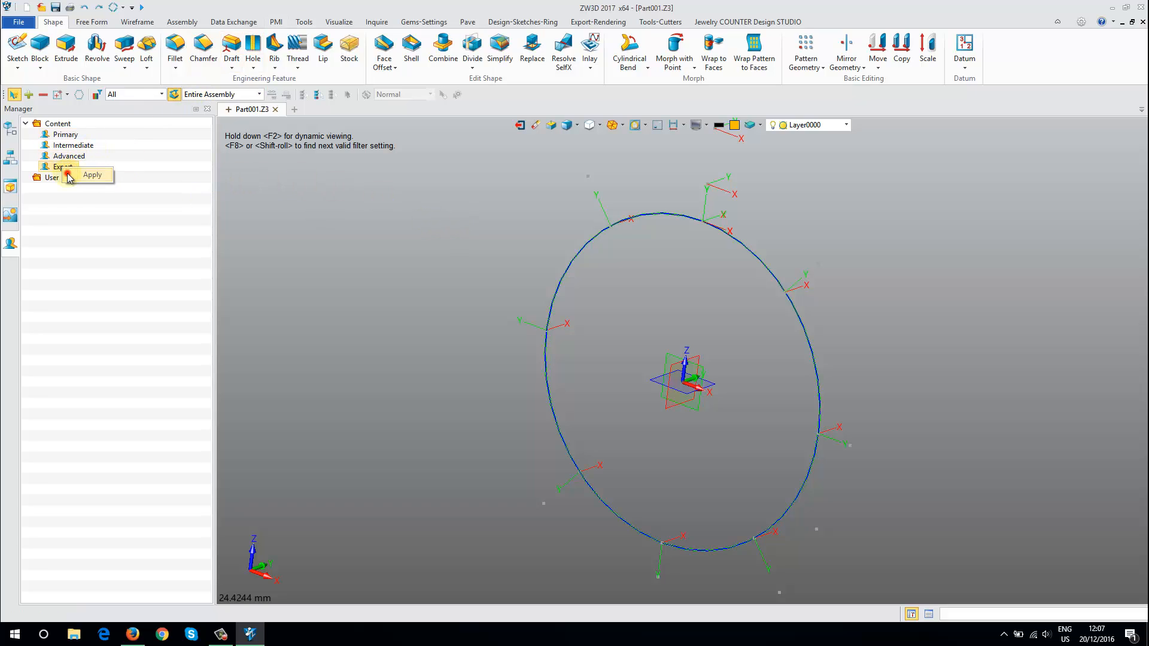
click(75, 175)
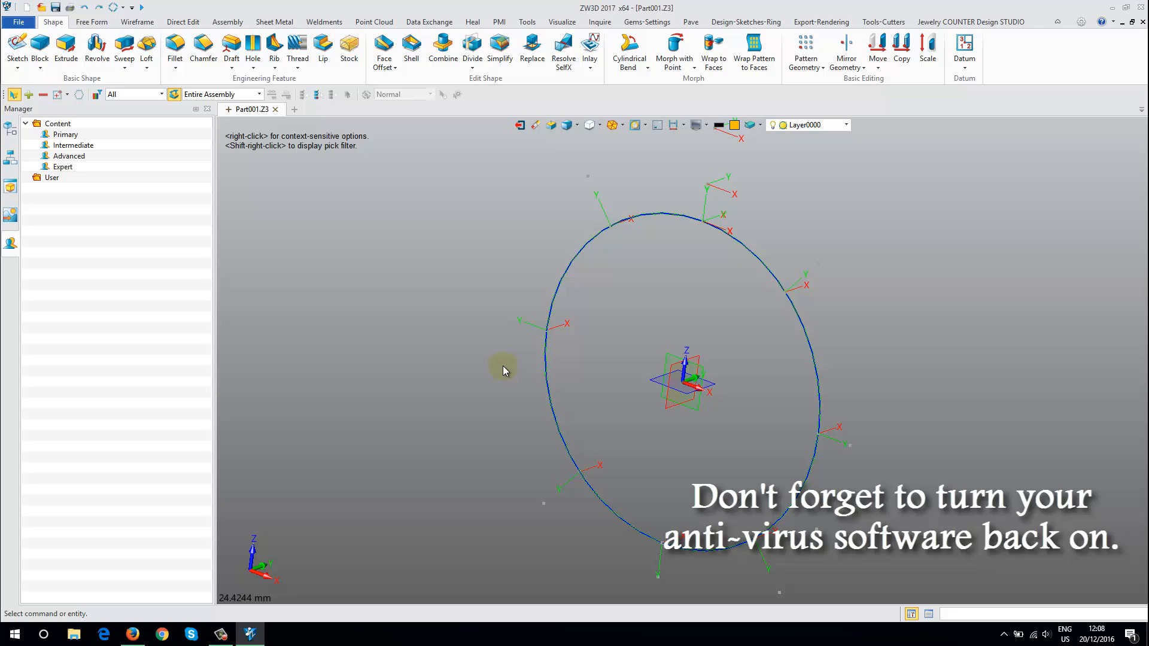
click(220, 634)
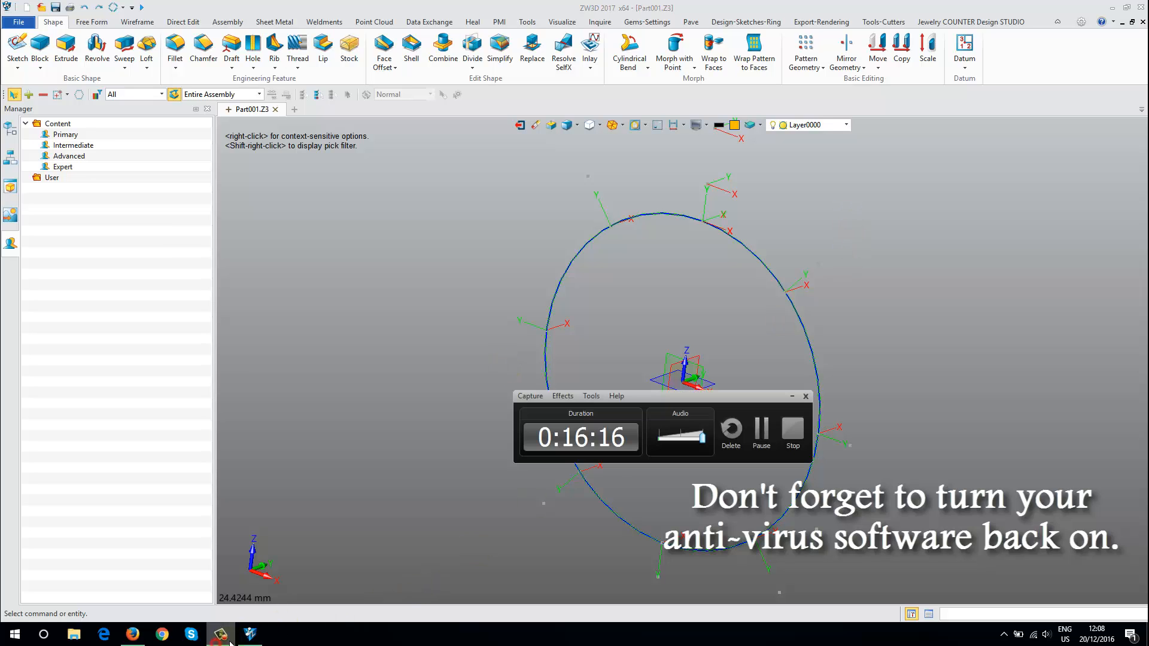